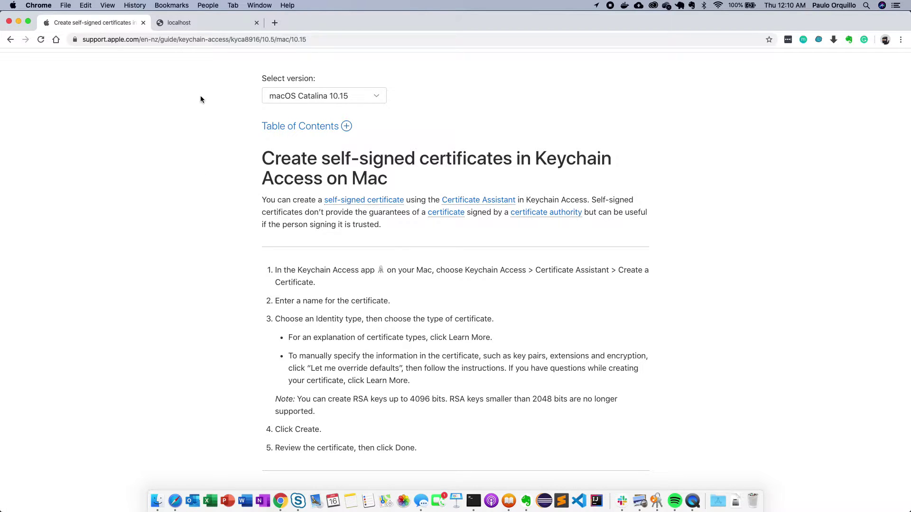
# - Scroll the Apple certificate guide and highlight the 'Let me override defaults' instruction
pyautogui.scroll(-3, 181, 158)
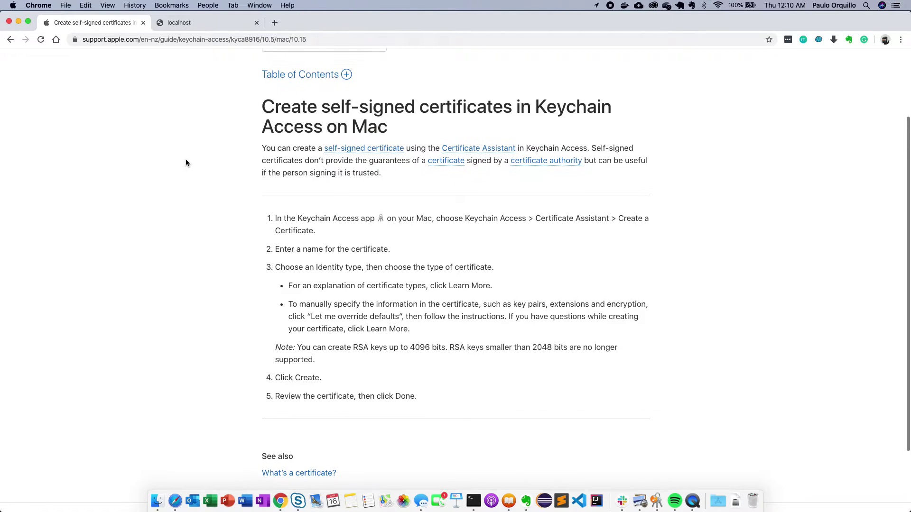
pyautogui.moveTo(311, 316); pyautogui.dragTo(399, 316)
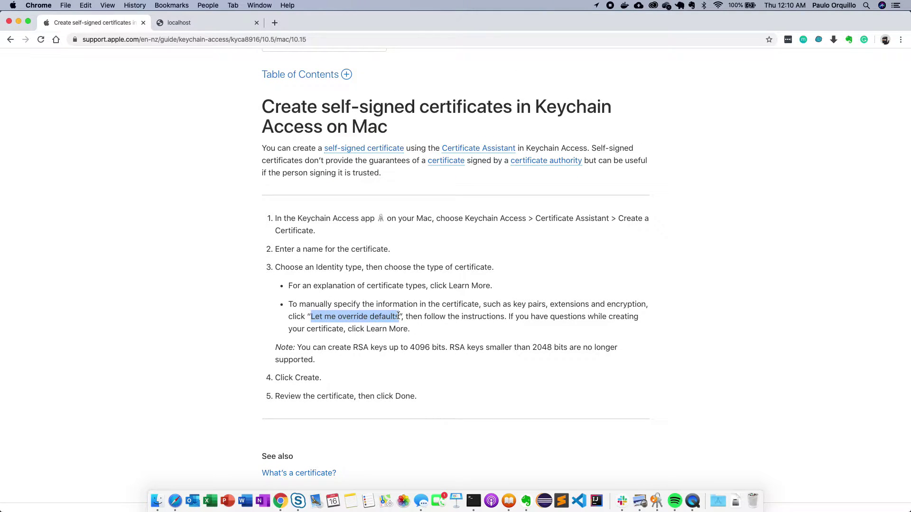
pyautogui.click(220, 318)
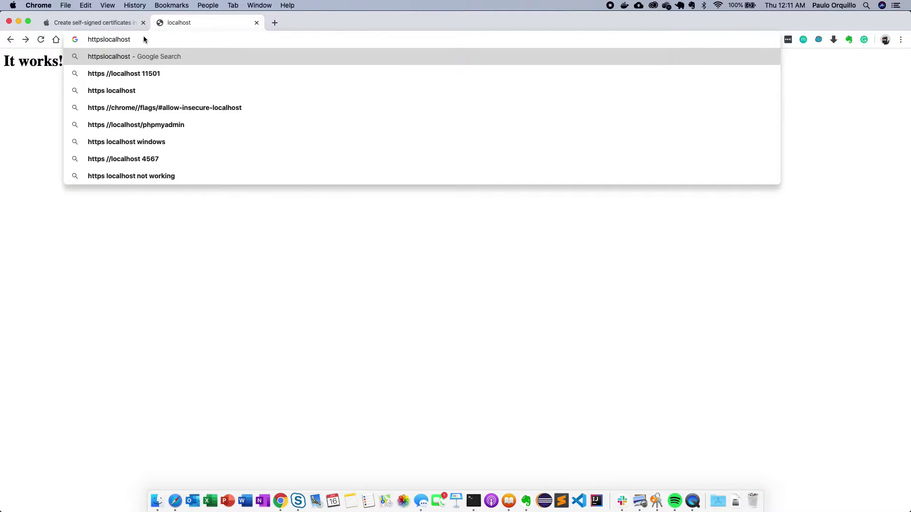
pyautogui.write('://')
pyautogui.press('Return')
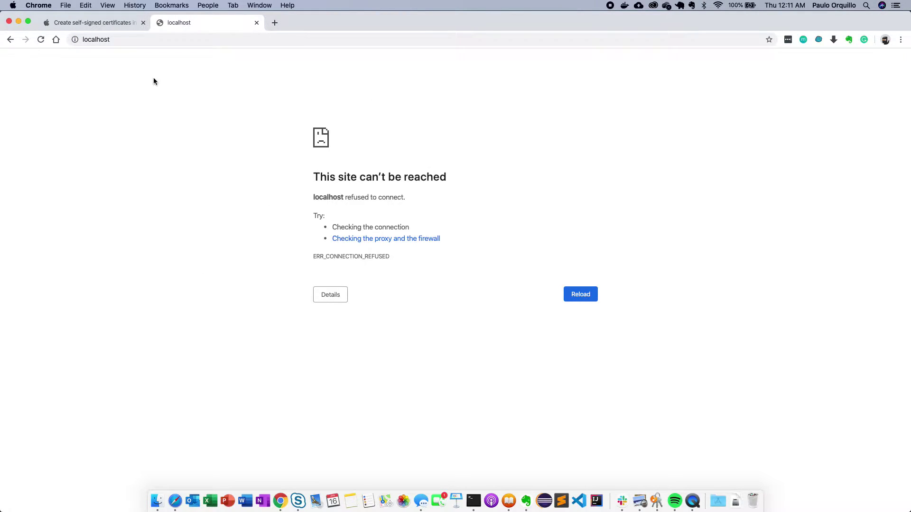
pyautogui.click(121, 25)
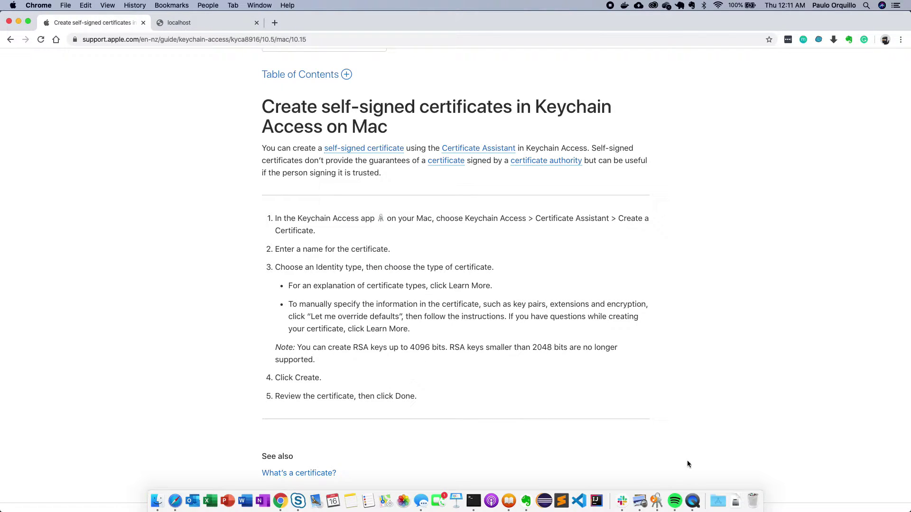
# - Launch Keychain Access through a Spotlight search for 'keychain' and bring its window into view
pyautogui.press('super+space')
pyautogui.write('keychain')
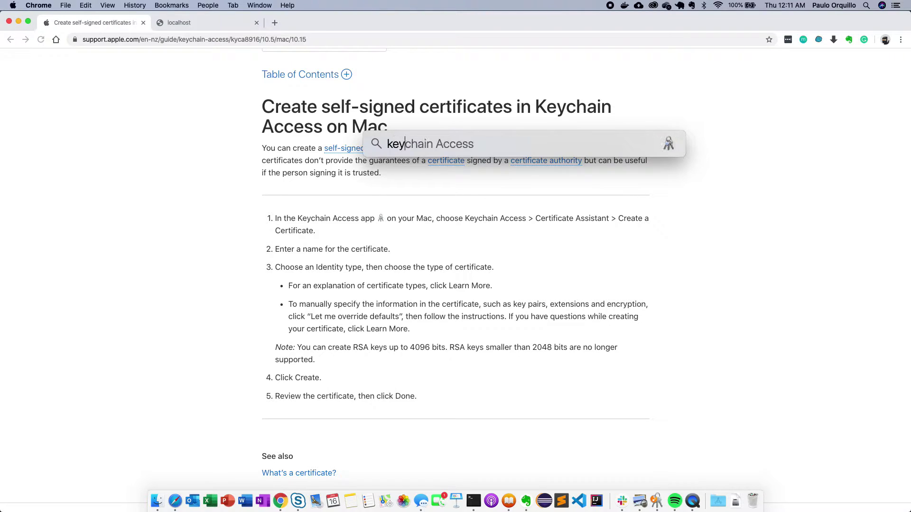
pyautogui.press('Return')
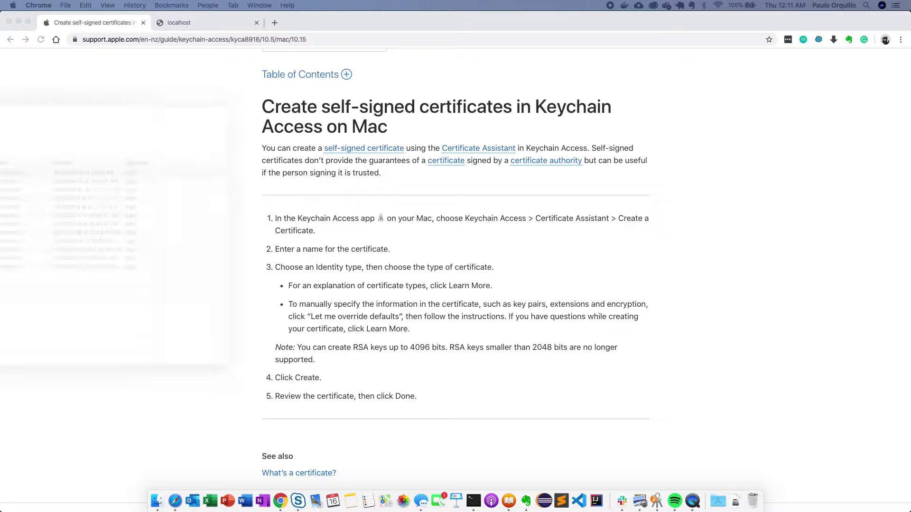
pyautogui.moveTo(117, 88); pyautogui.dragTo(369, 92)
# - Start Keychain Access > Certificate Assistant > Create a Certificate and get past the introduction
pyautogui.click(268, 305)
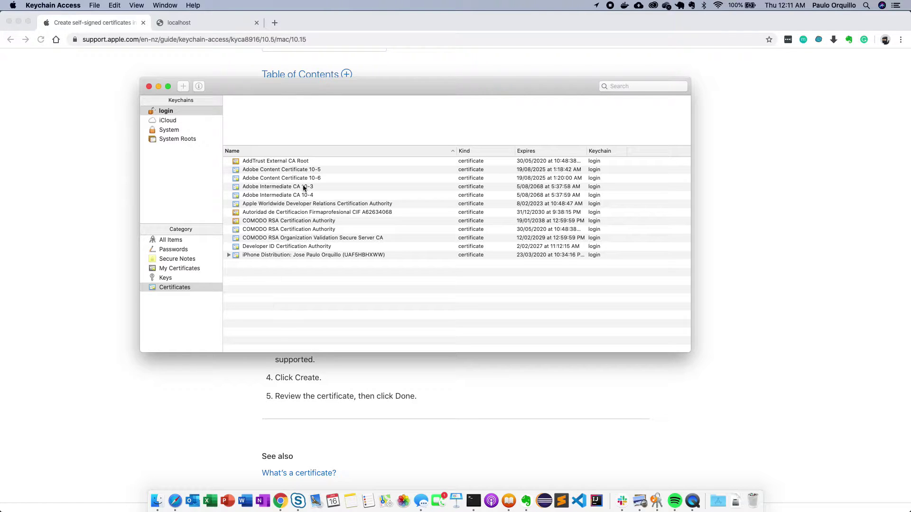
pyautogui.moveTo(282, 88); pyautogui.dragTo(282, 87)
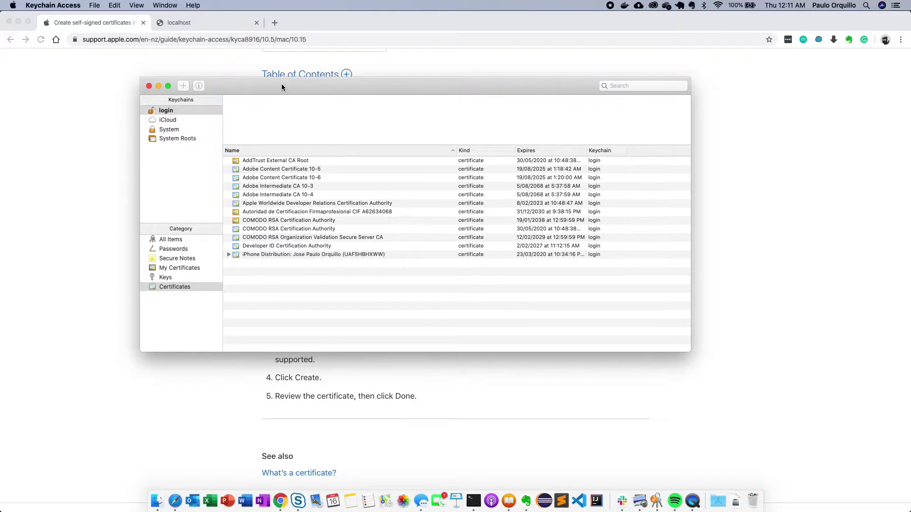
pyautogui.click(95, 5)
pyautogui.moveTo(59, 3)
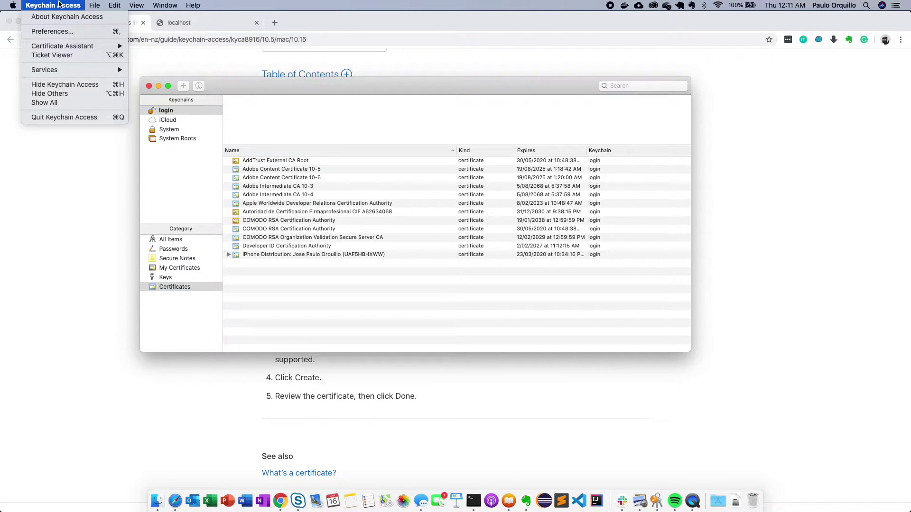
pyautogui.moveTo(67, 49)
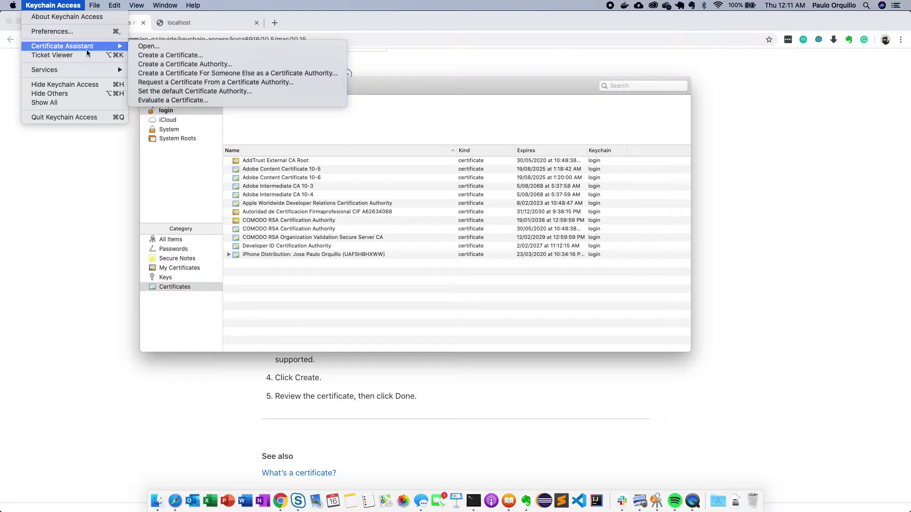
pyautogui.click(165, 55)
pyautogui.press('Return')
pyautogui.moveTo(529, 88); pyautogui.dragTo(413, 107)
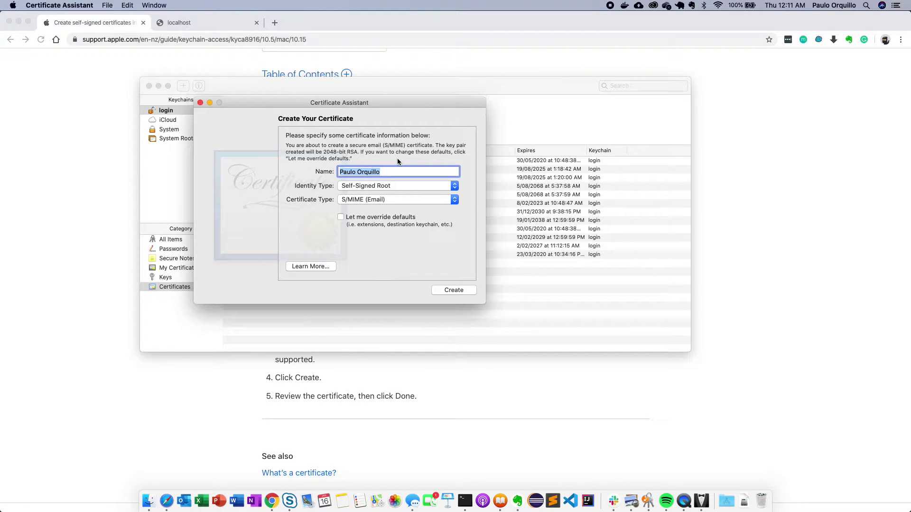
# - Name the certificate localhost as a Self-Signed Root SSL Server with overridden defaults, and accept the warning
pyautogui.write('localhost')
pyautogui.click(382, 189)
pyautogui.click(387, 187)
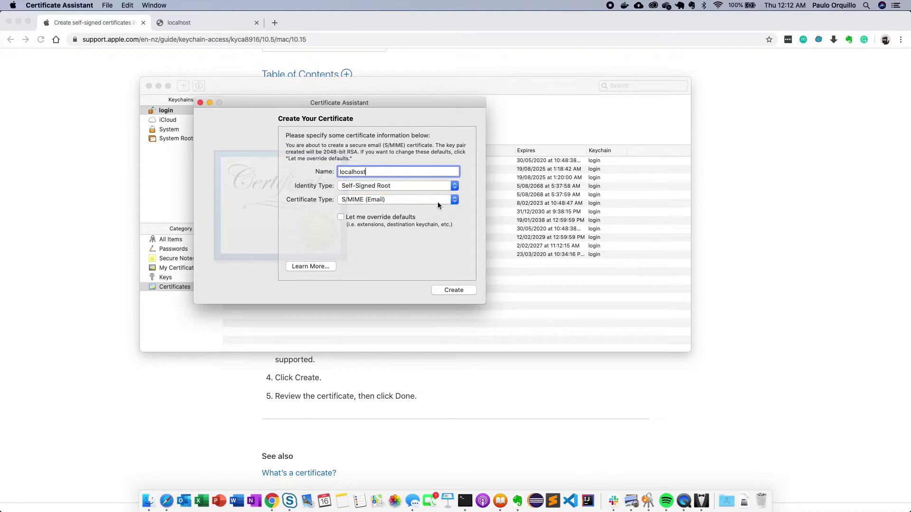
pyautogui.click(437, 200)
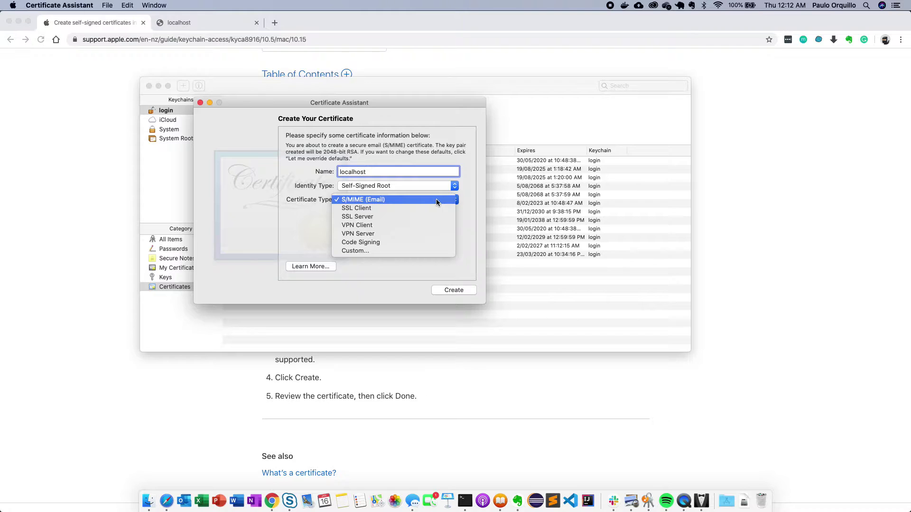
pyautogui.click(395, 217)
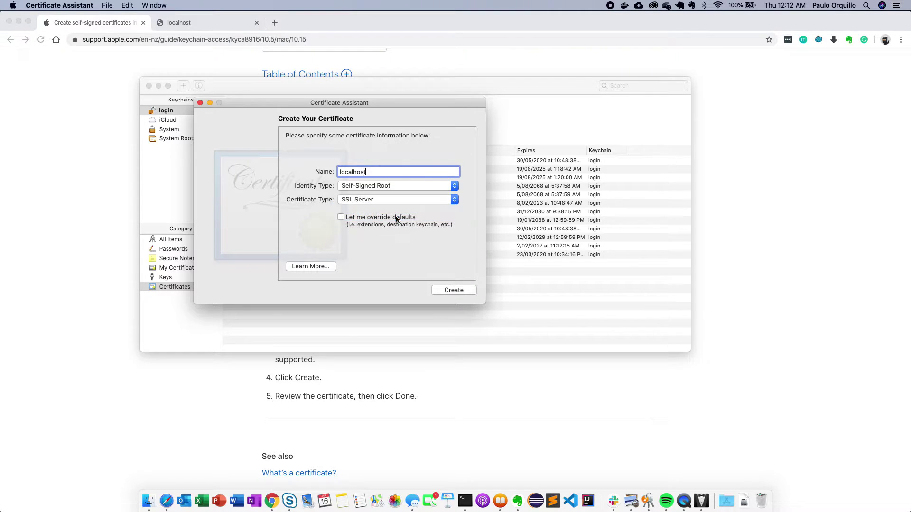
pyautogui.click(341, 218)
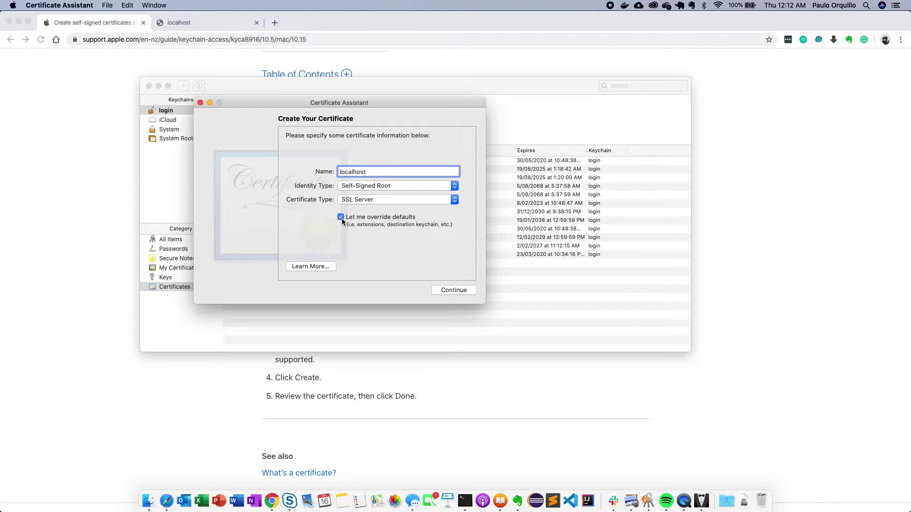
pyautogui.click(450, 291)
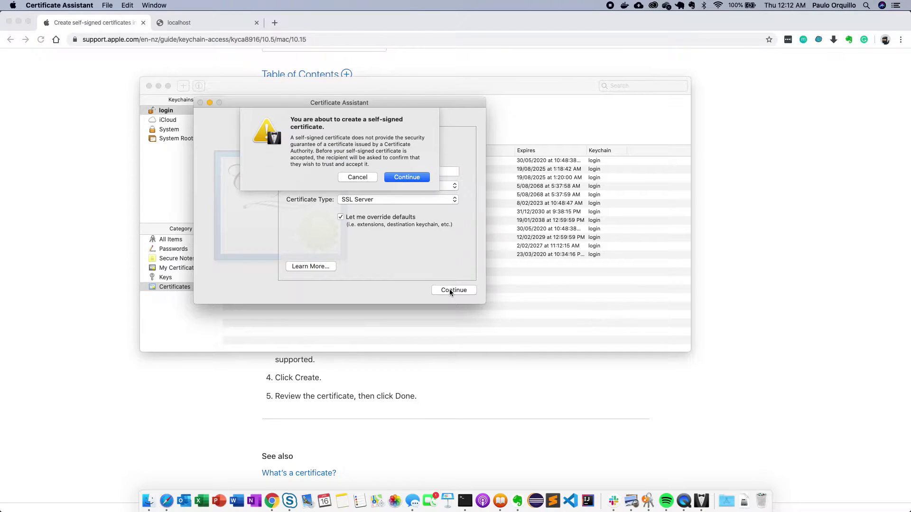
pyautogui.click(413, 177)
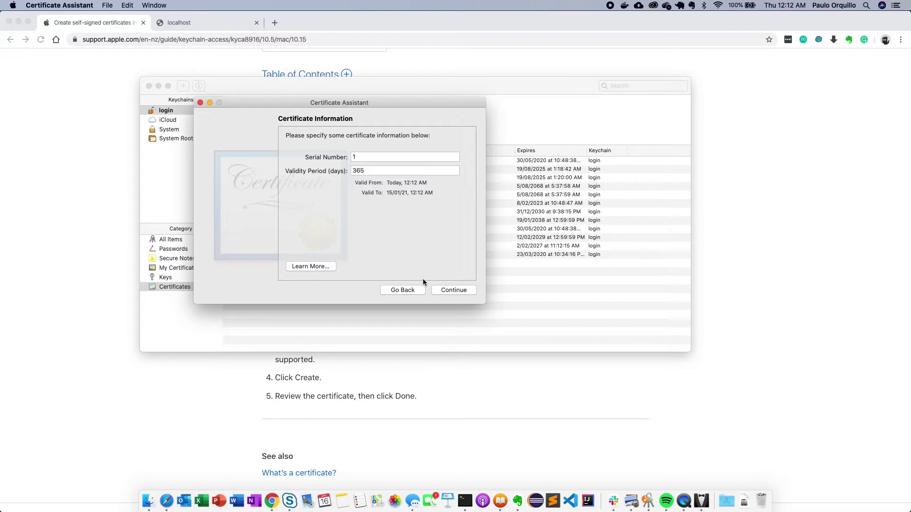
# - Accept serial 1 with 365-day validity and change the Common Name to localhost
pyautogui.click(454, 290)
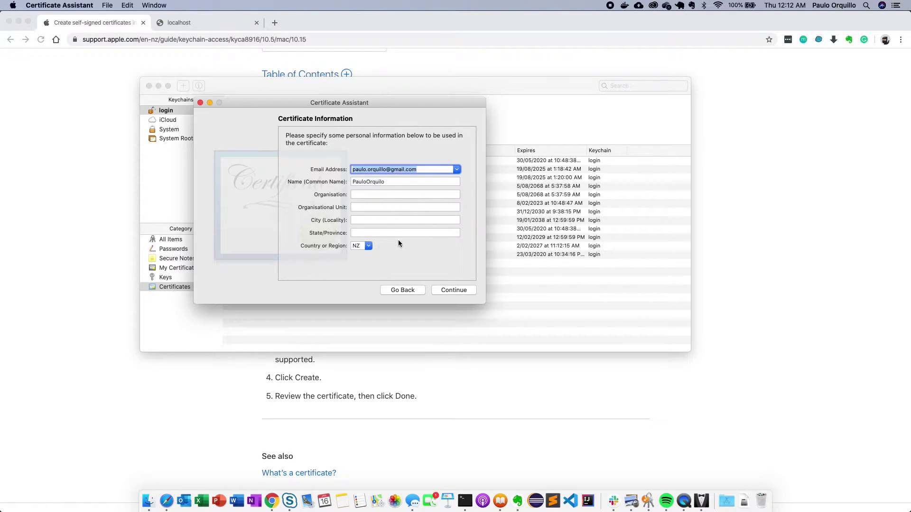
pyautogui.doubleClick(372, 181)
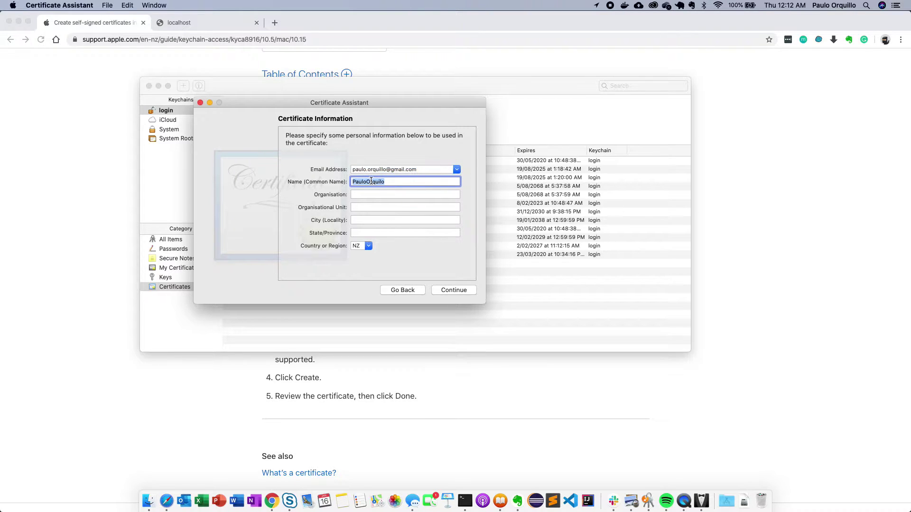
pyautogui.write('localhost')
pyautogui.click(449, 288)
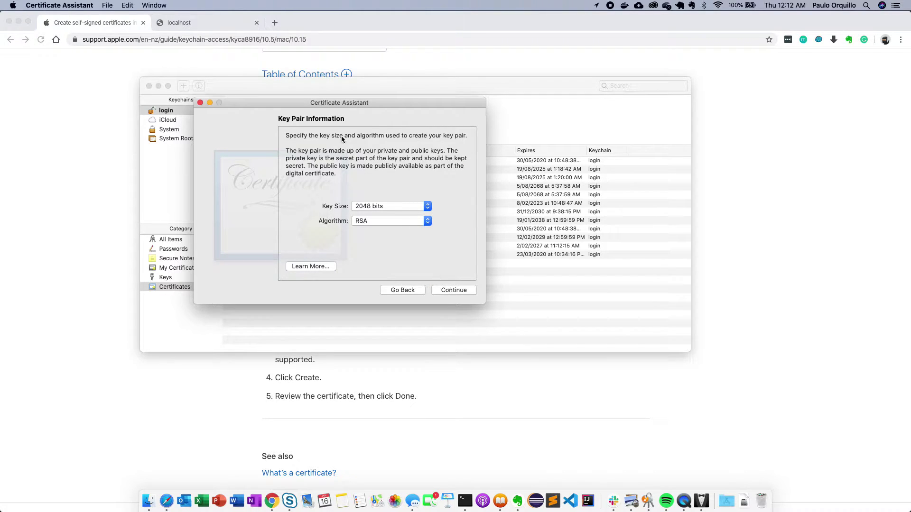
# - Keep 2048-bit RSA keys and accept the default key usage and SSL Server Authentication
pyautogui.click(370, 207)
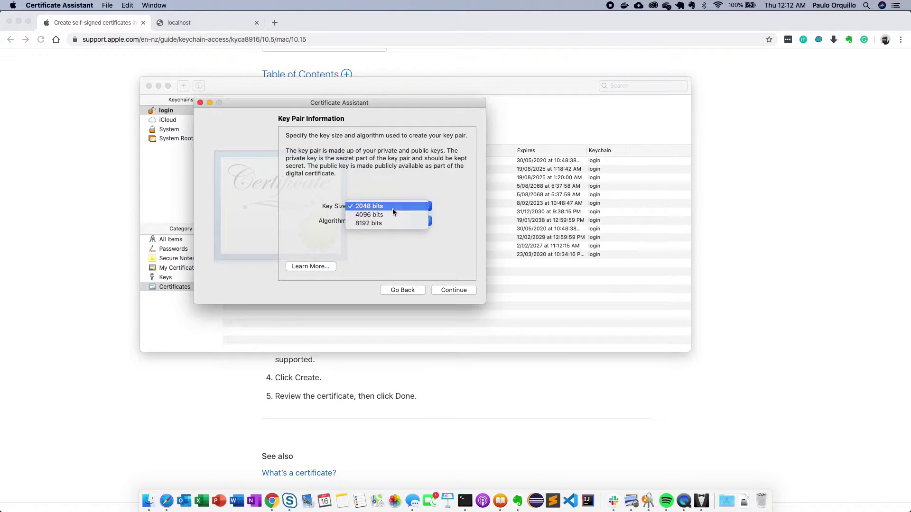
pyautogui.click(393, 209)
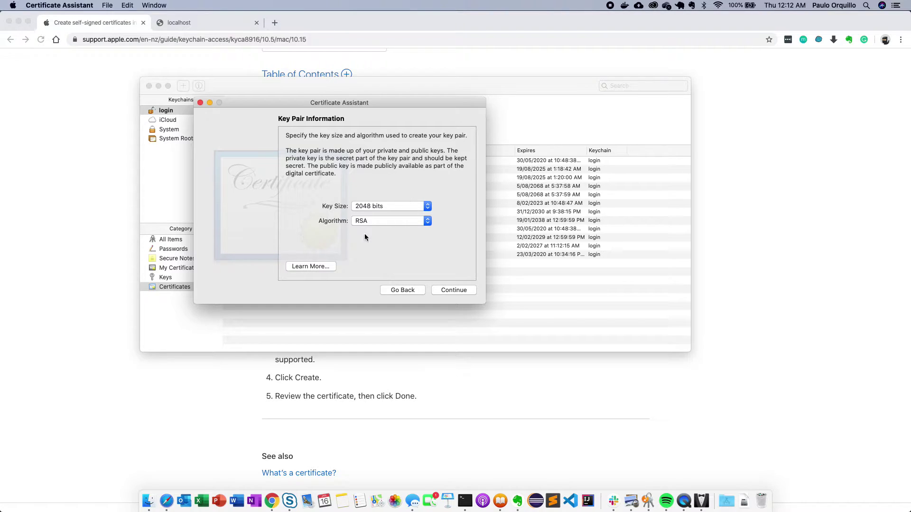
pyautogui.click(396, 222)
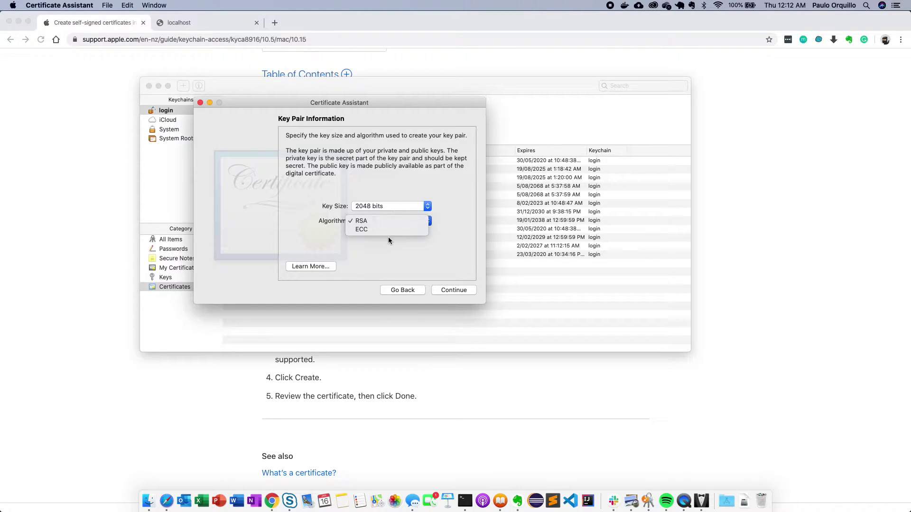
pyautogui.click(390, 222)
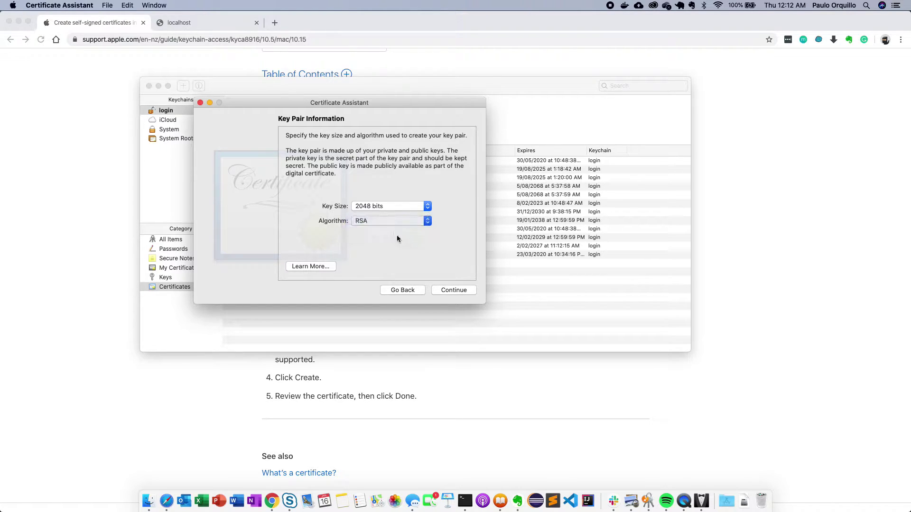
pyautogui.click(448, 290)
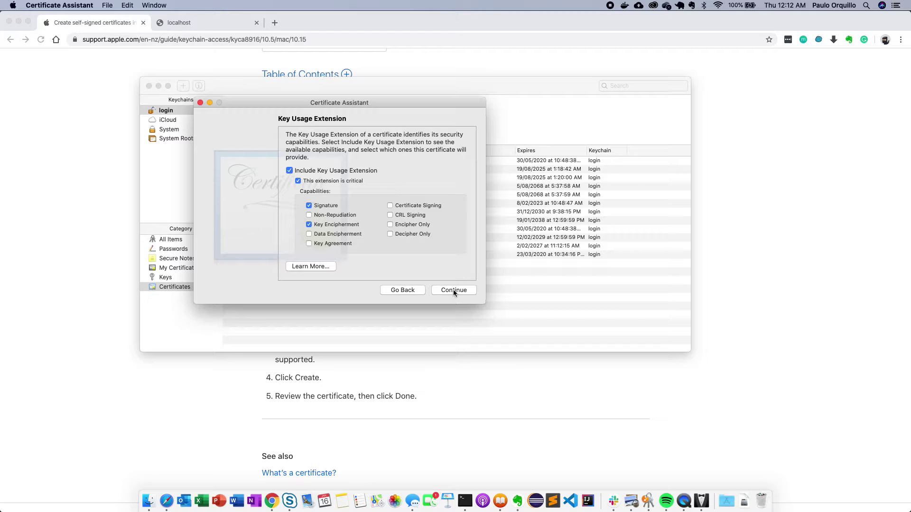
pyautogui.click(453, 290)
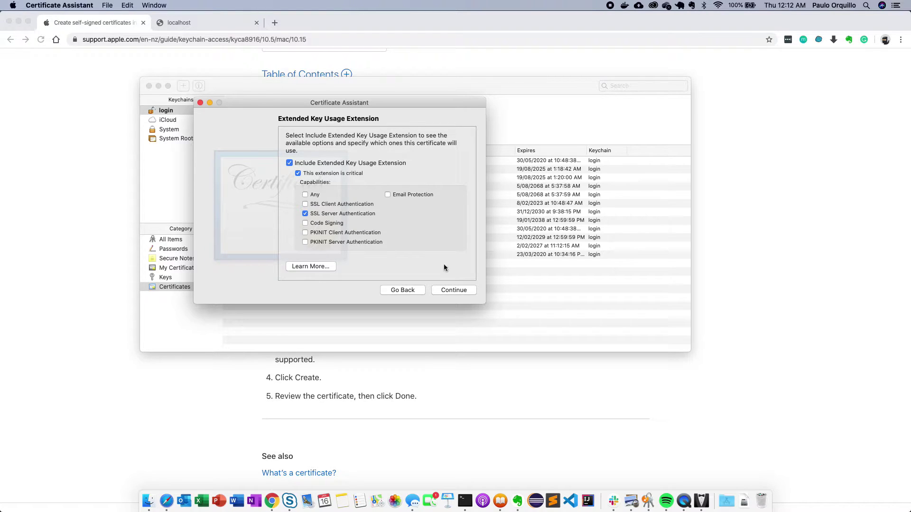
pyautogui.click(448, 291)
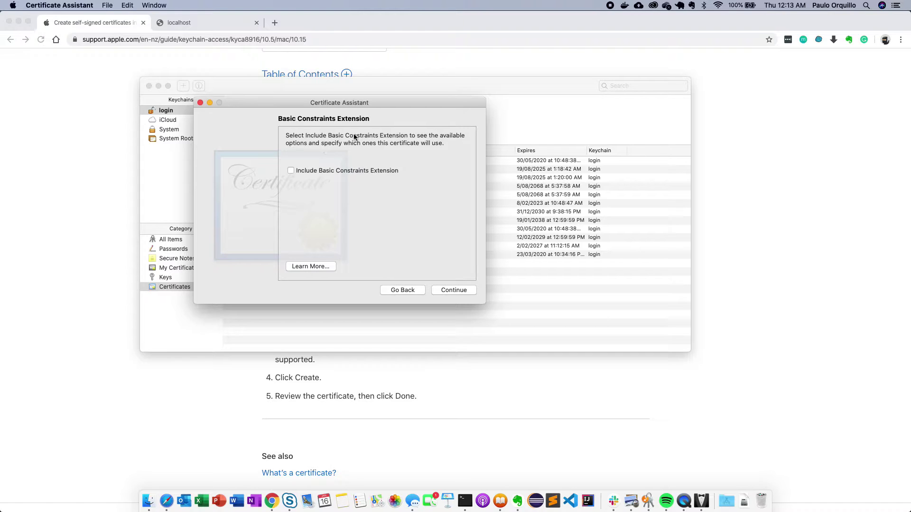
# - Leave the Basic Constraints Extension unchecked and continue
pyautogui.click(291, 172)
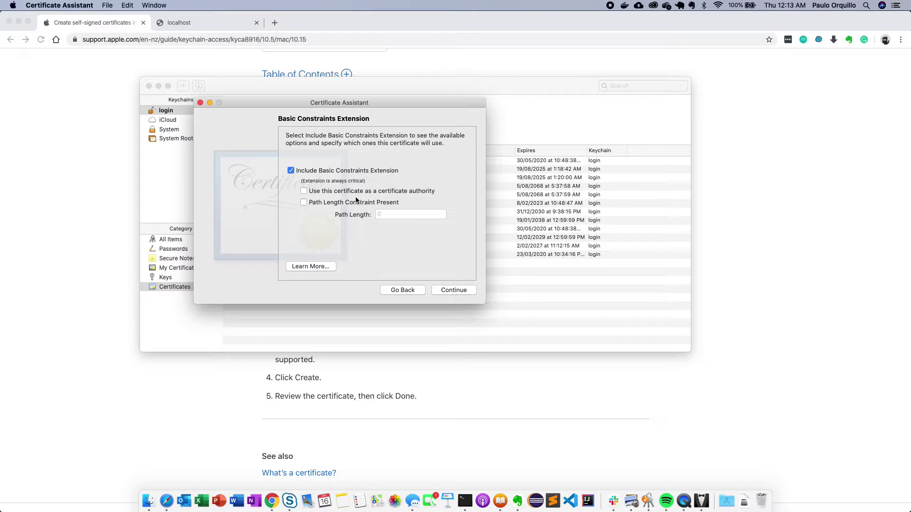
pyautogui.click(290, 170)
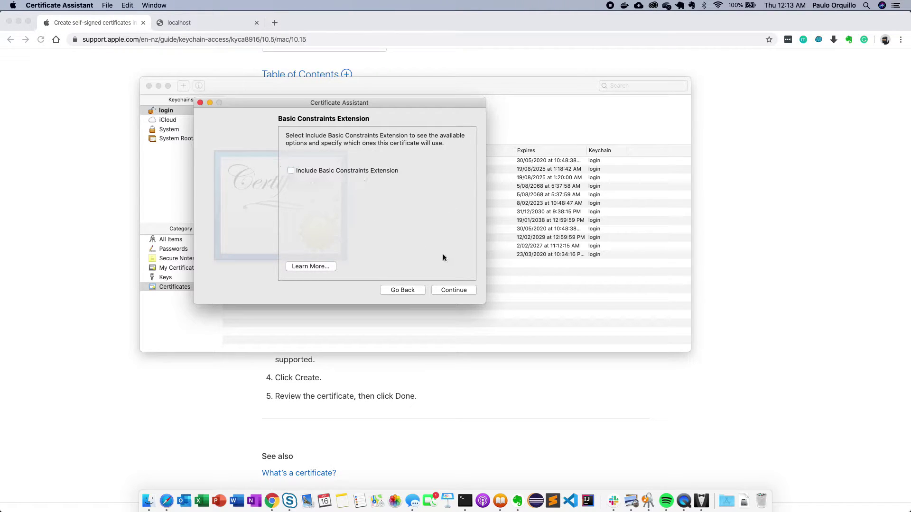
pyautogui.click(455, 289)
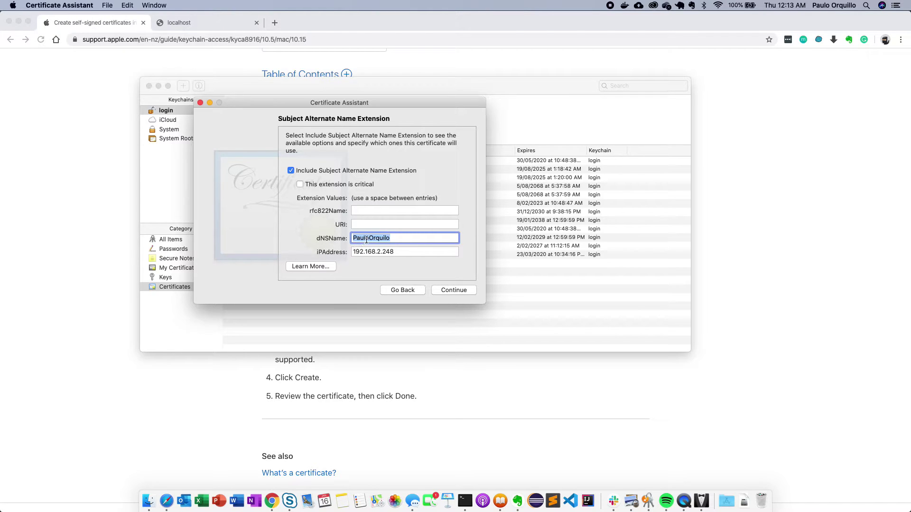
# - Set the subject alternate names to dNSName localhost and iPAddress 127.0.0.1
pyautogui.write('localhost')
pyautogui.press('Tab')
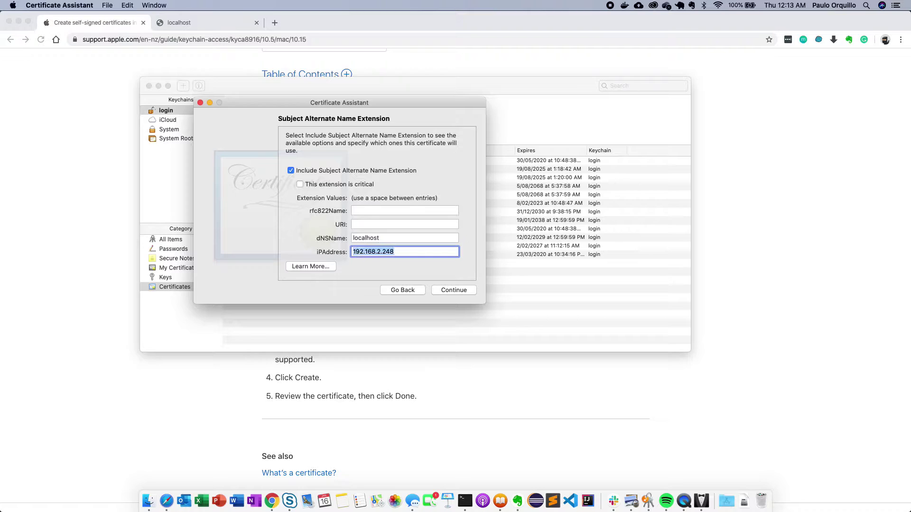
pyautogui.write('127.0.0.1')
pyautogui.click(457, 290)
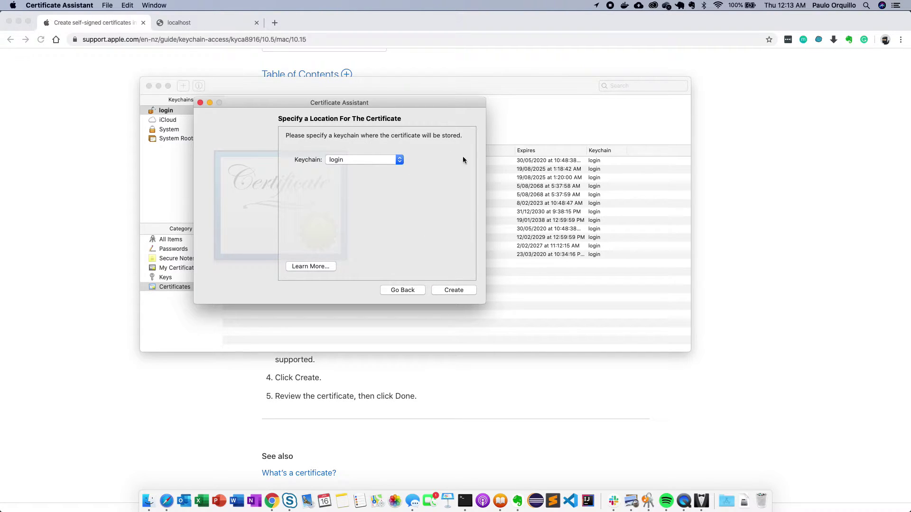
# - Store the certificate in the login keychain, create it, and finish the assistant
pyautogui.click(380, 160)
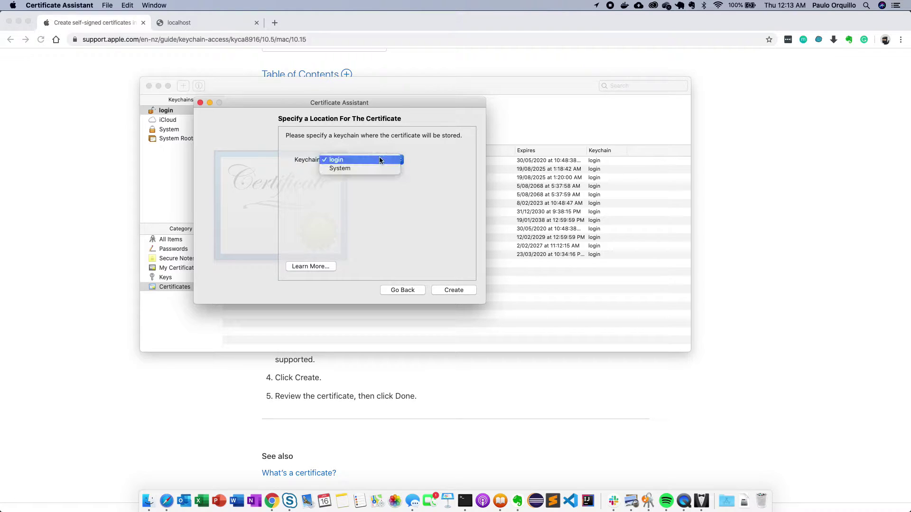
pyautogui.click(380, 160)
pyautogui.click(457, 289)
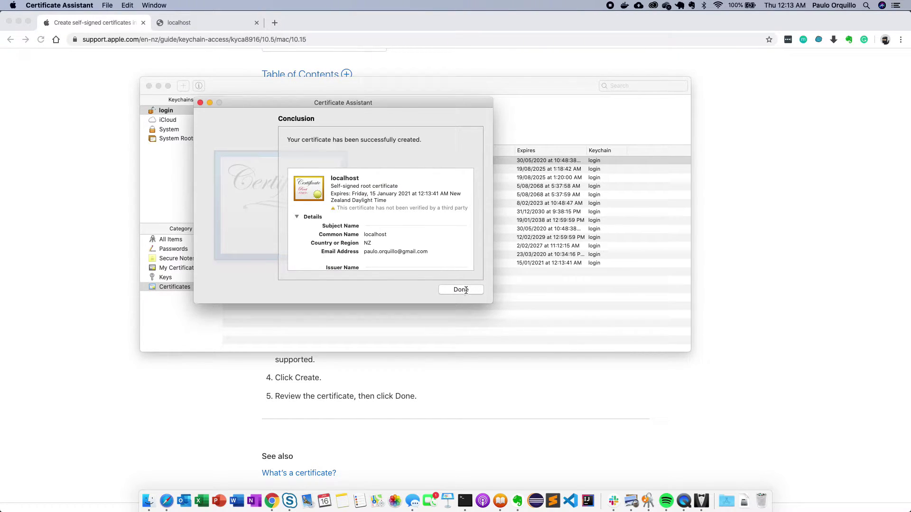
pyautogui.click(465, 290)
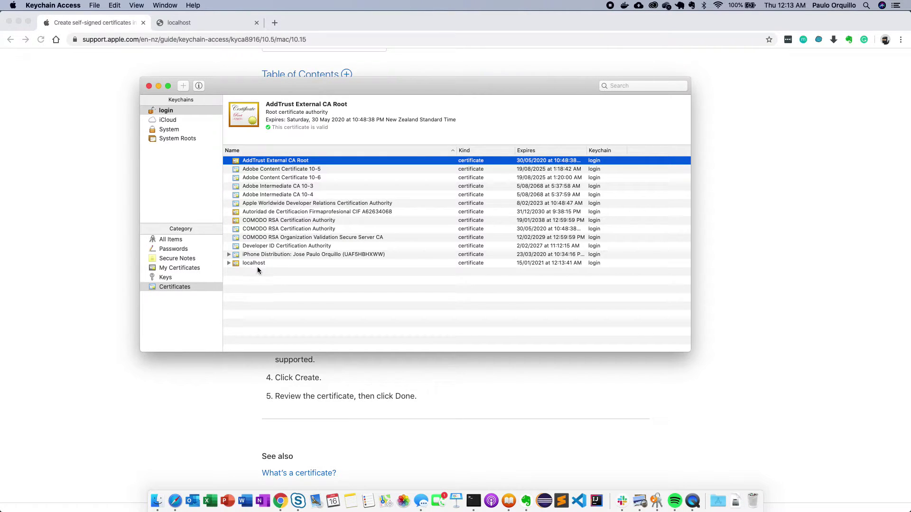
# - Select the localhost certificate and expand it to show its private key
pyautogui.click(256, 264)
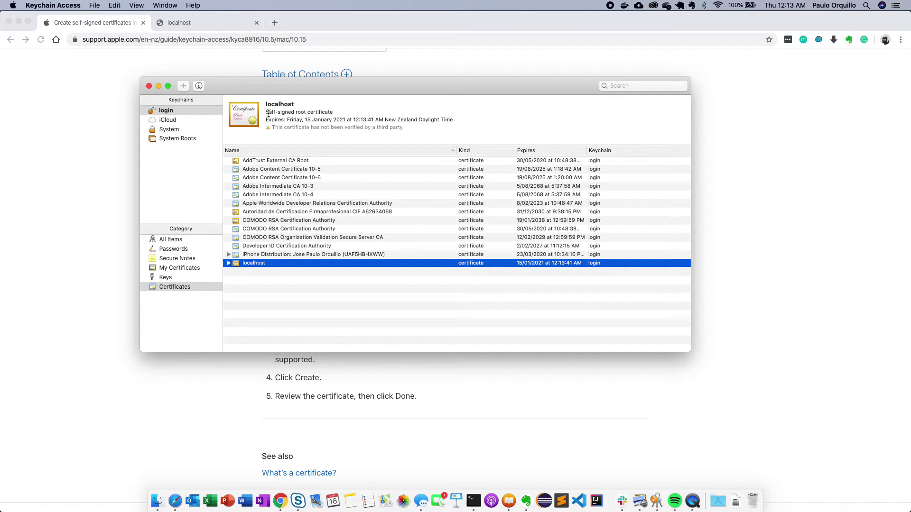
pyautogui.moveTo(269, 113); pyautogui.dragTo(333, 113)
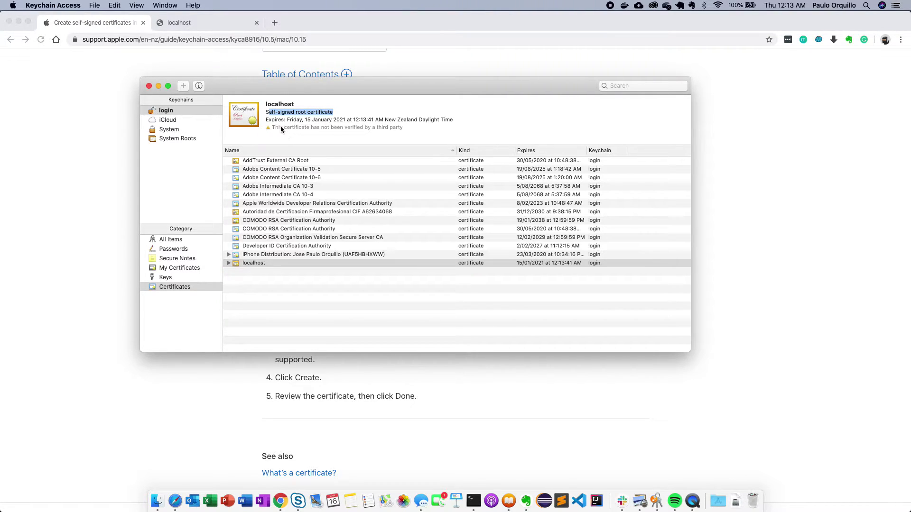
pyautogui.click(229, 262)
pyautogui.click(254, 265)
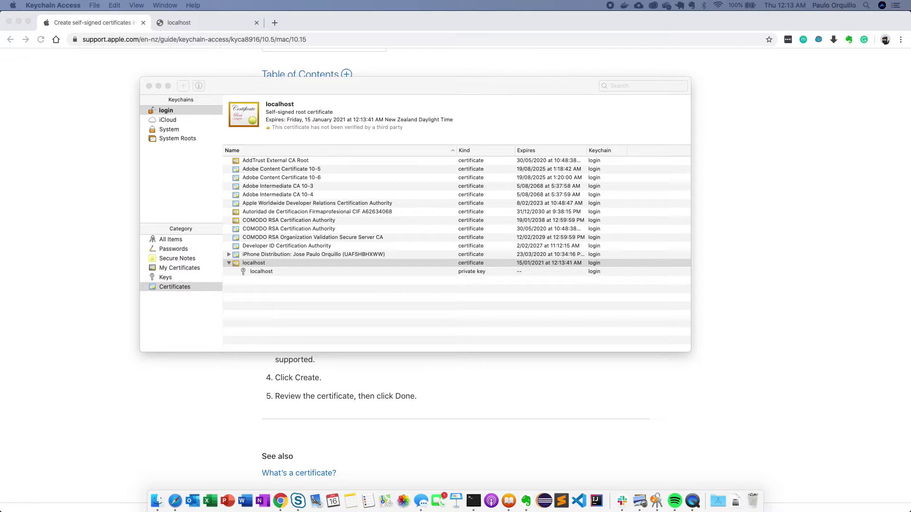
# - Review the localhost certificate's Trust settings in its info window without changing them
pyautogui.press('super+i')
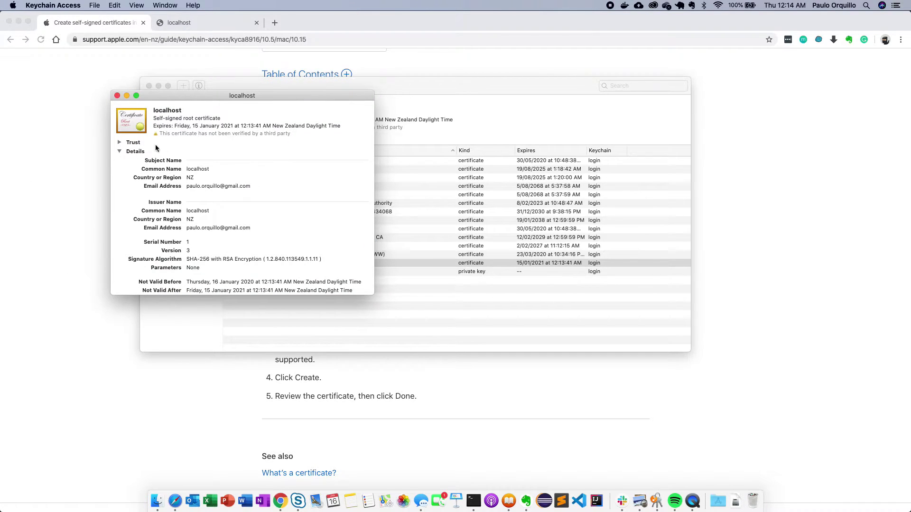
pyautogui.click(120, 142)
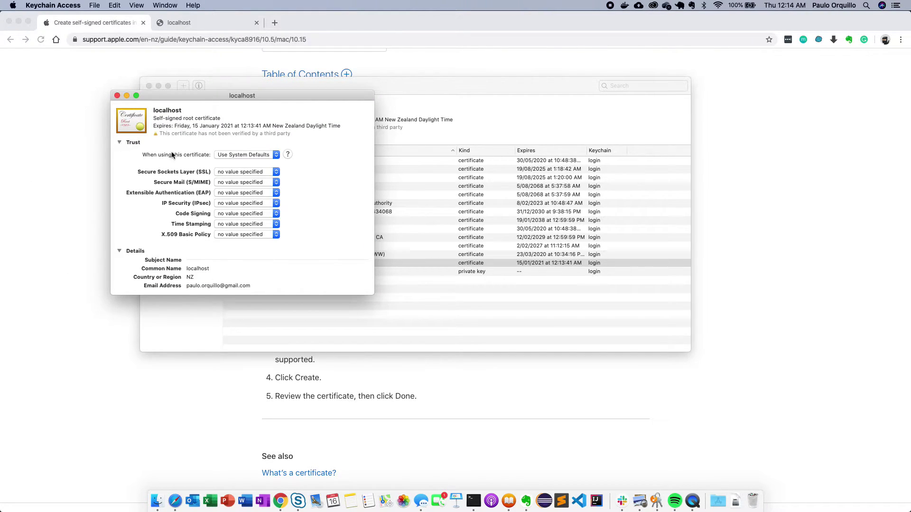
pyautogui.click(274, 155)
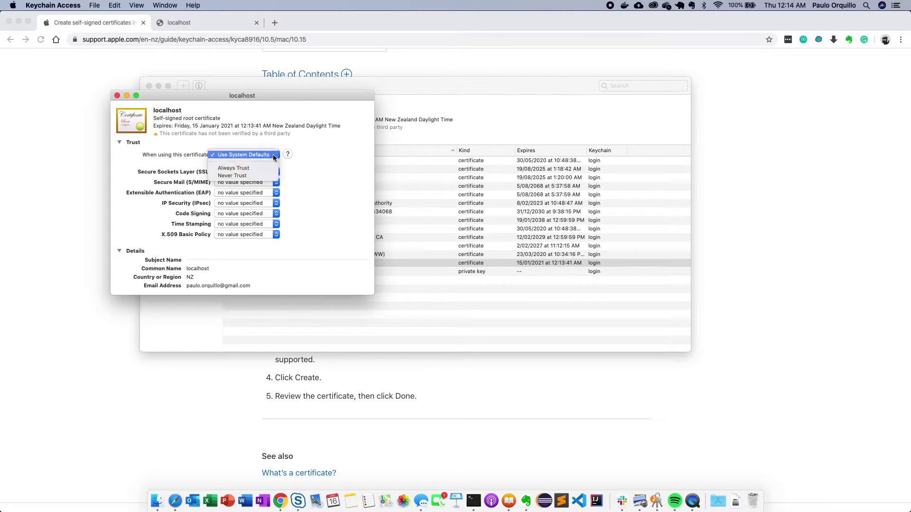
pyautogui.click(311, 165)
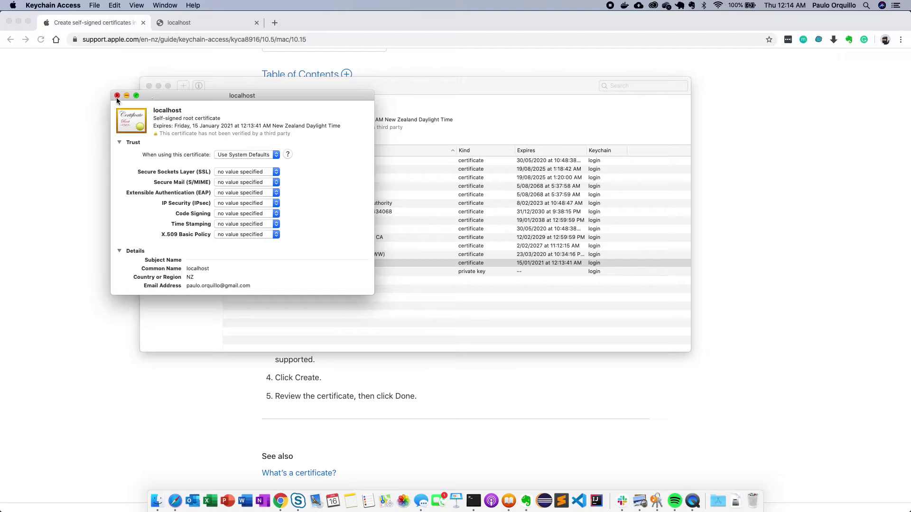
pyautogui.click(116, 96)
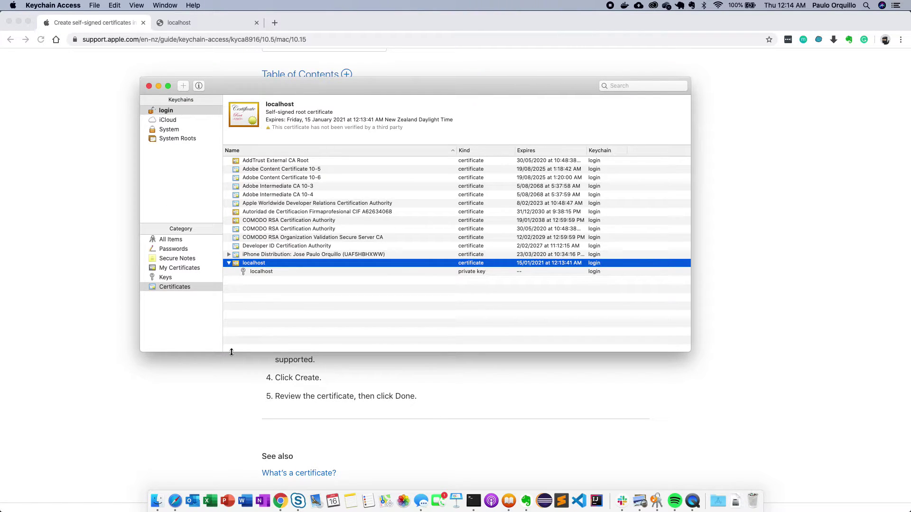
# - Export the localhost certificate to the Desktop as localhost in Certificate (.cer) format
pyautogui.rightClick(259, 266)
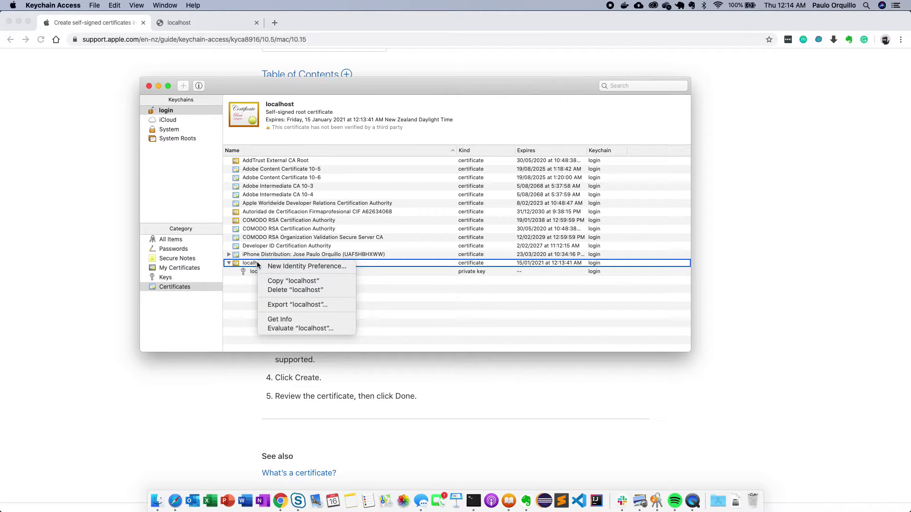
pyautogui.click(307, 304)
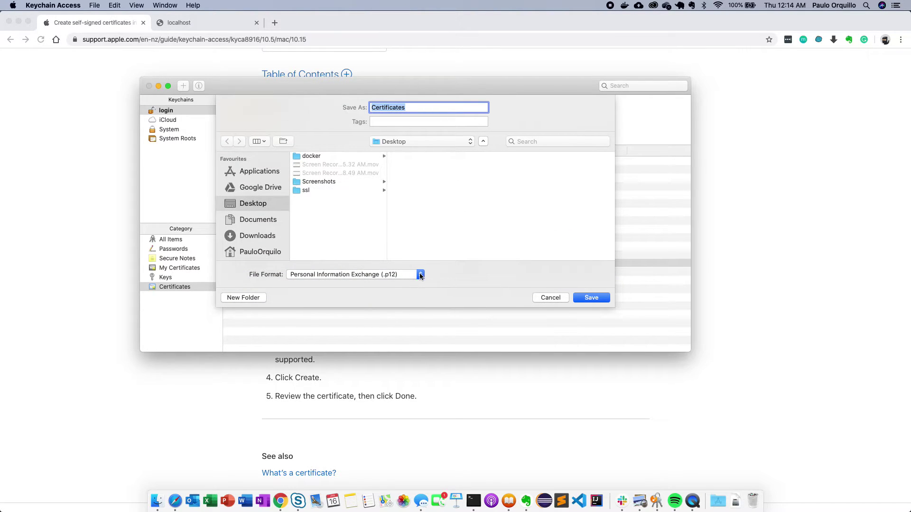
pyautogui.click(421, 275)
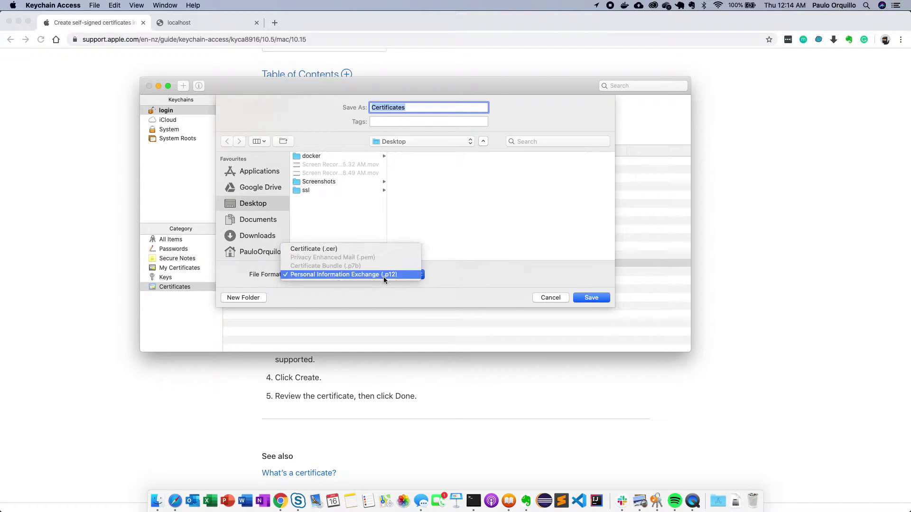
pyautogui.click(349, 250)
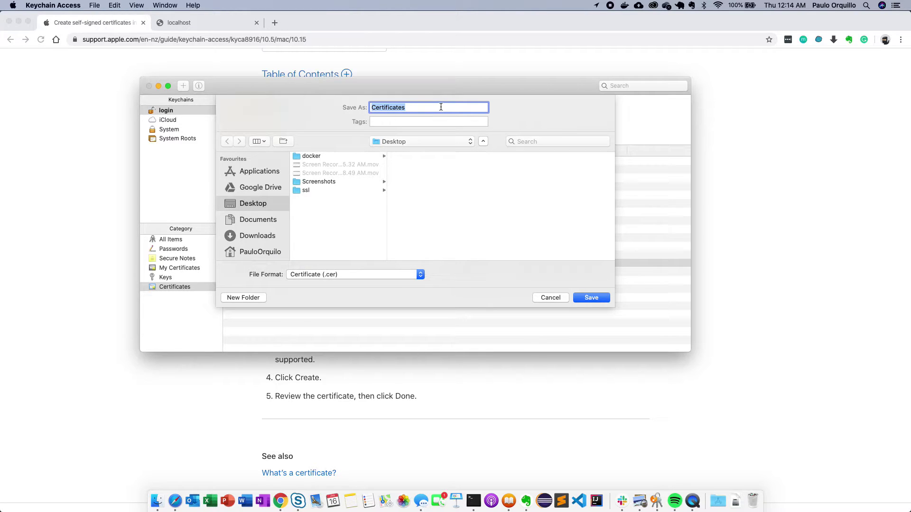
pyautogui.write('localhost')
pyautogui.press('Return')
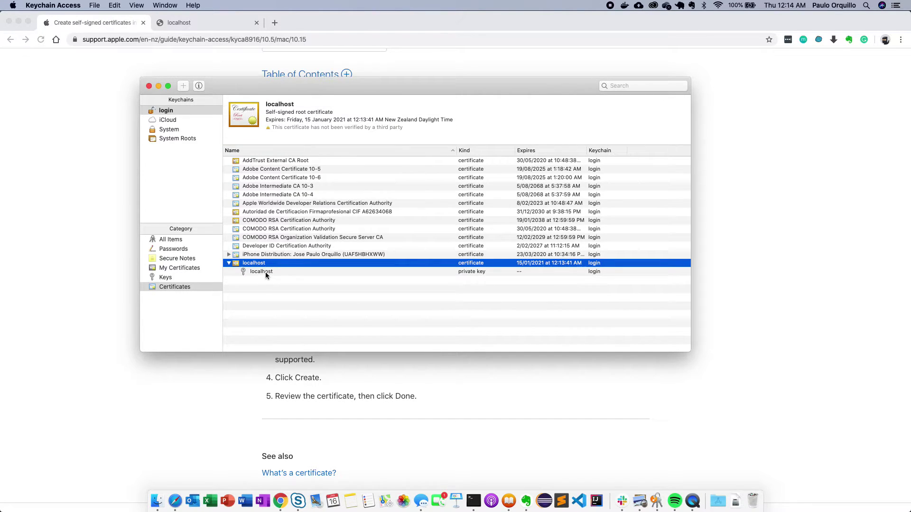
# - Export the localhost private key as localhost.p12, confirm its password, and allow it with the login password
pyautogui.click(266, 273)
pyautogui.rightClick(266, 271)
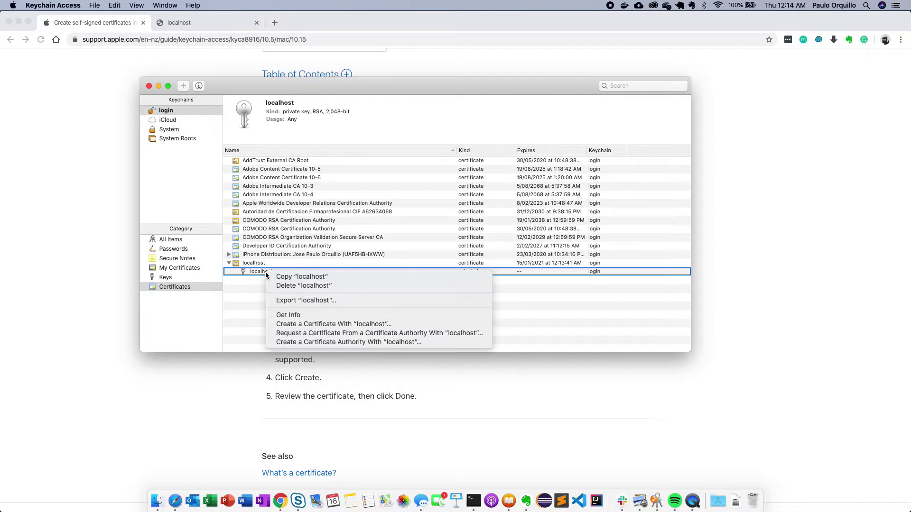
pyautogui.click(297, 301)
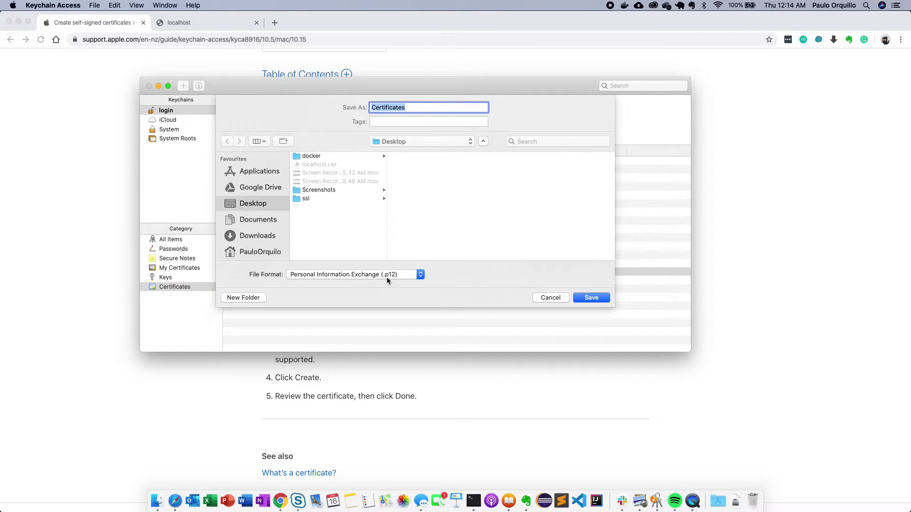
pyautogui.write('localhost')
pyautogui.press('Return')
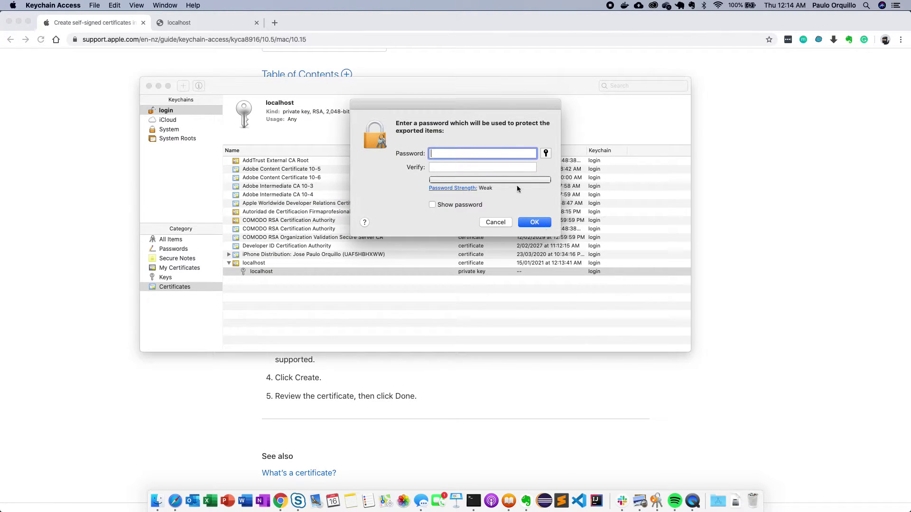
pyautogui.click(535, 223)
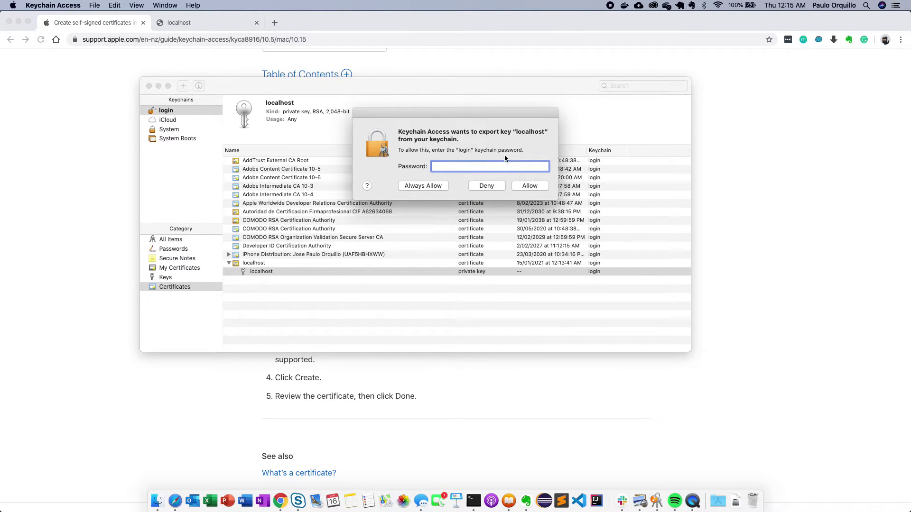
pyautogui.write('********')
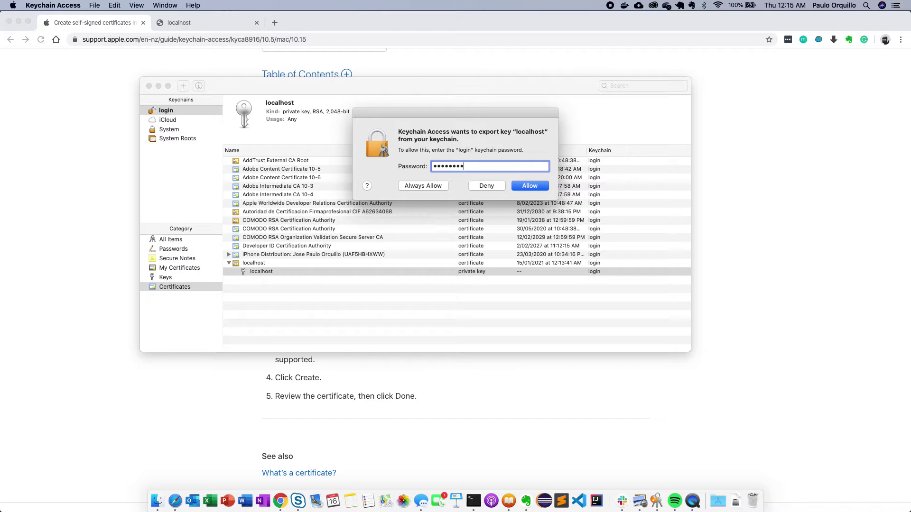
pyautogui.write('*')
pyautogui.click(539, 186)
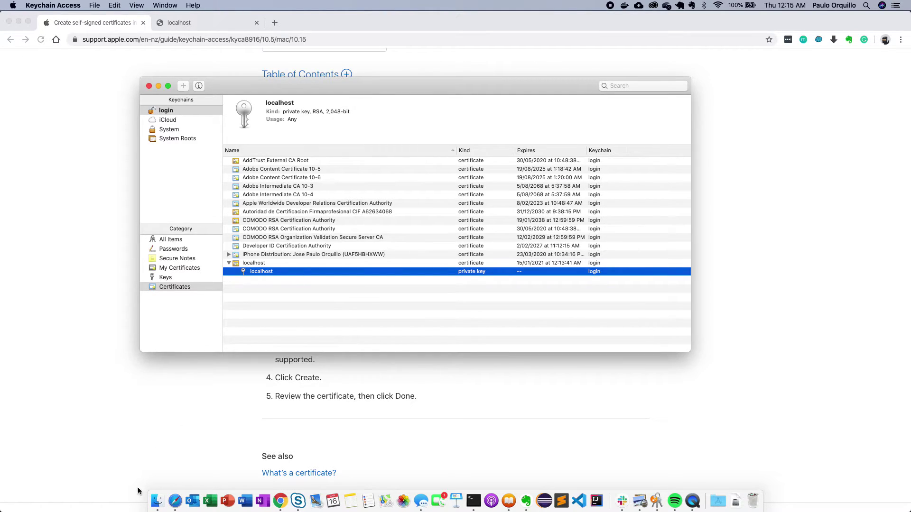
# - Preview localhost.cer and localhost.p12 on the Desktop in Finder, then drag the window aside
pyautogui.click(157, 501)
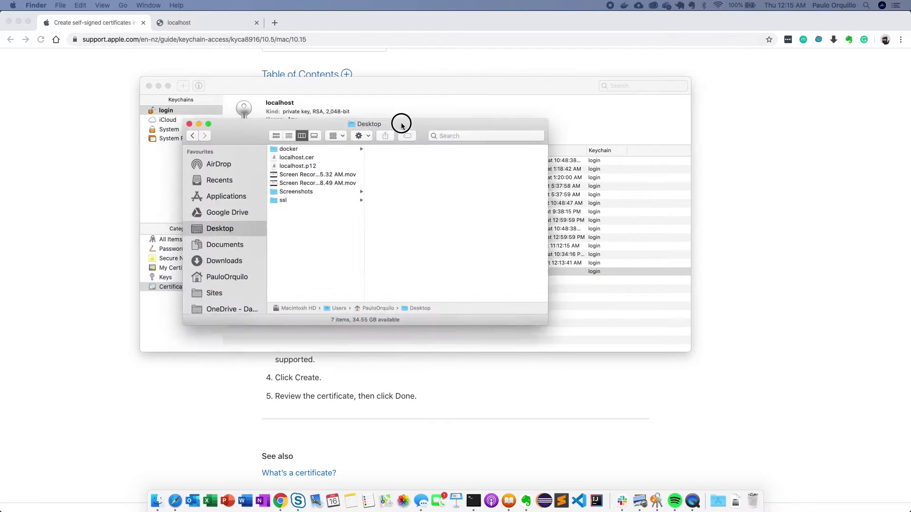
pyautogui.click(267, 151)
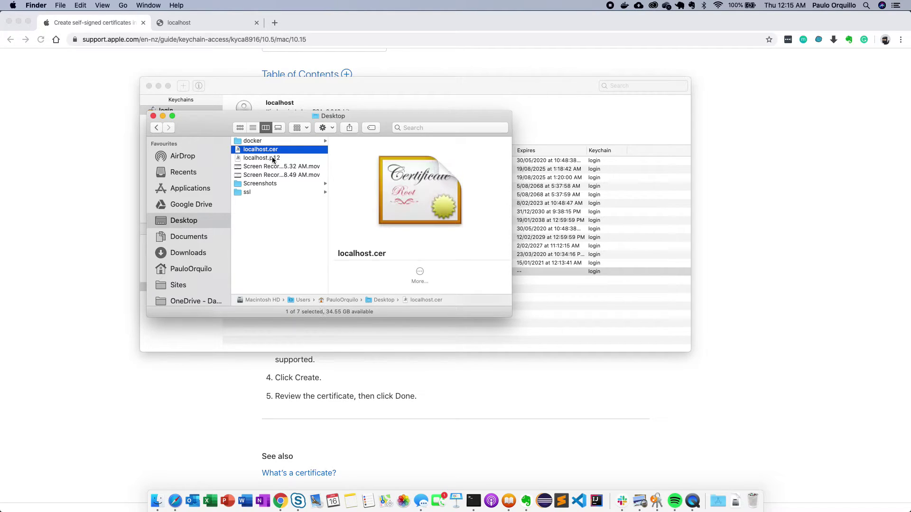
pyautogui.click(268, 160)
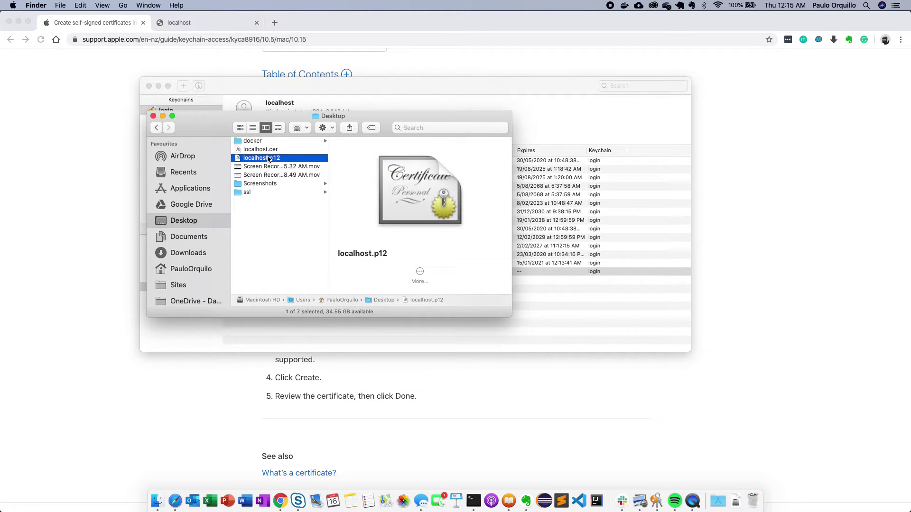
pyautogui.click(274, 150)
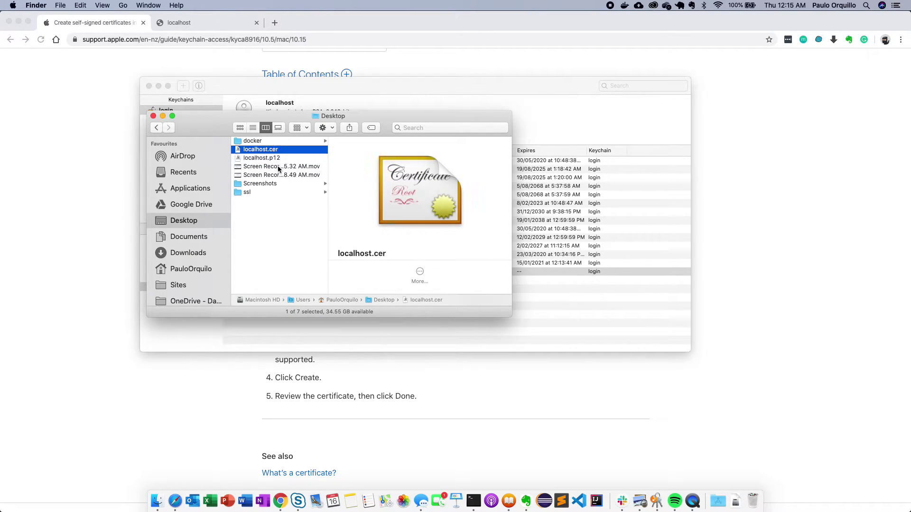
pyautogui.click(273, 158)
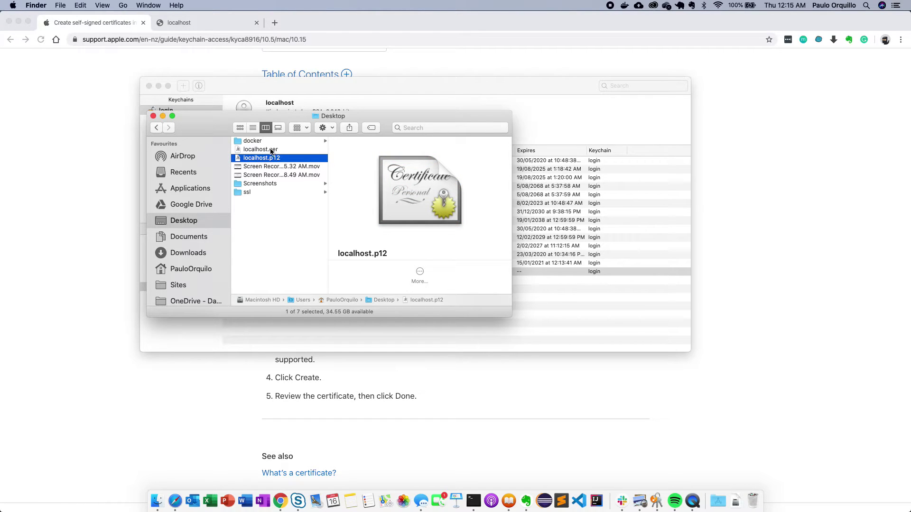
pyautogui.click(272, 150)
pyautogui.moveTo(328, 116); pyautogui.dragTo(642, 146)
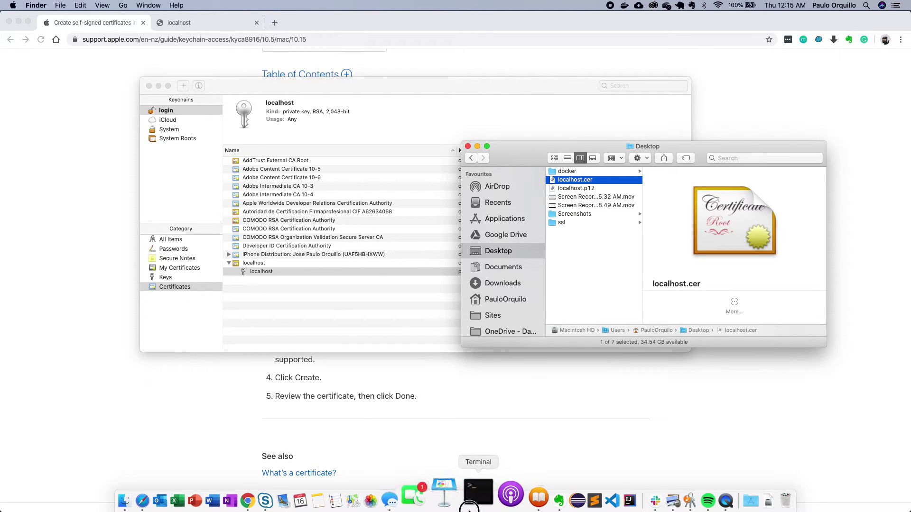
# - Open a Terminal window, go into /etc/apache2 and list its contents
pyautogui.click(469, 506)
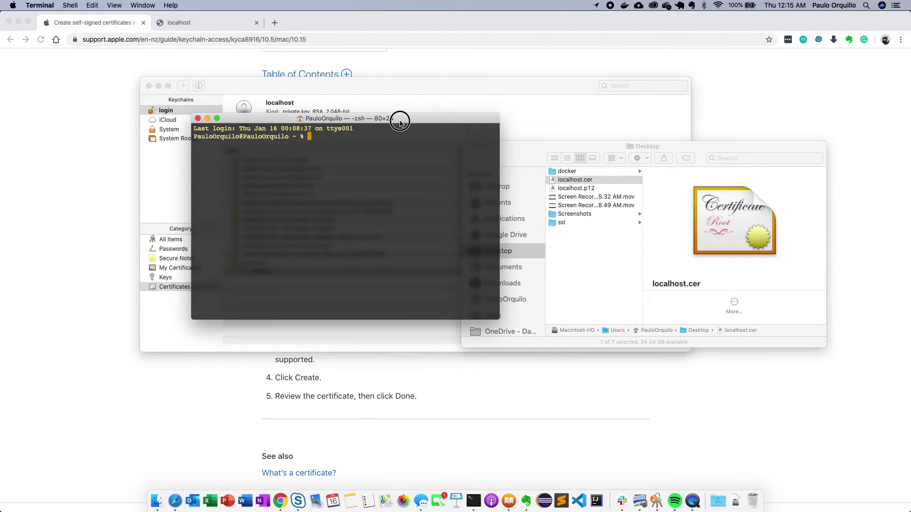
pyautogui.moveTo(400, 122); pyautogui.dragTo(296, 152)
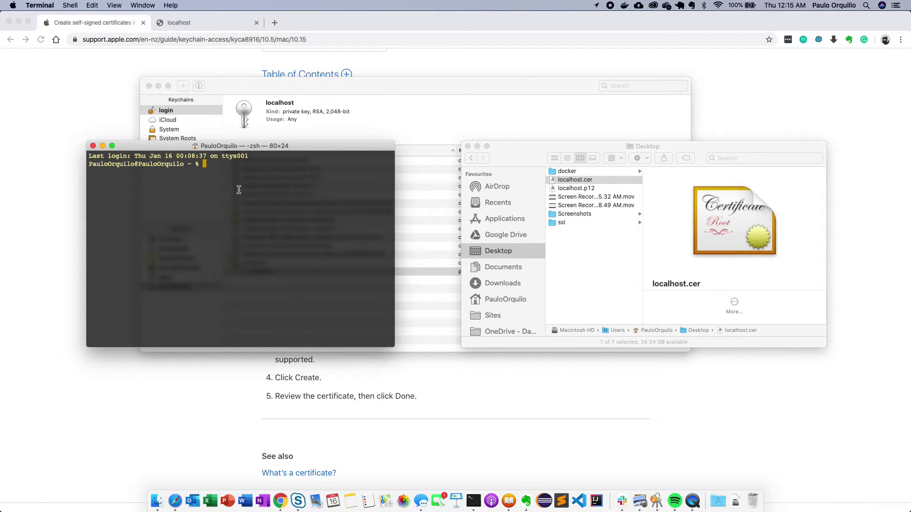
pyautogui.write('cd /etc/apa')
pyautogui.press('Tab')
pyautogui.press('Return')
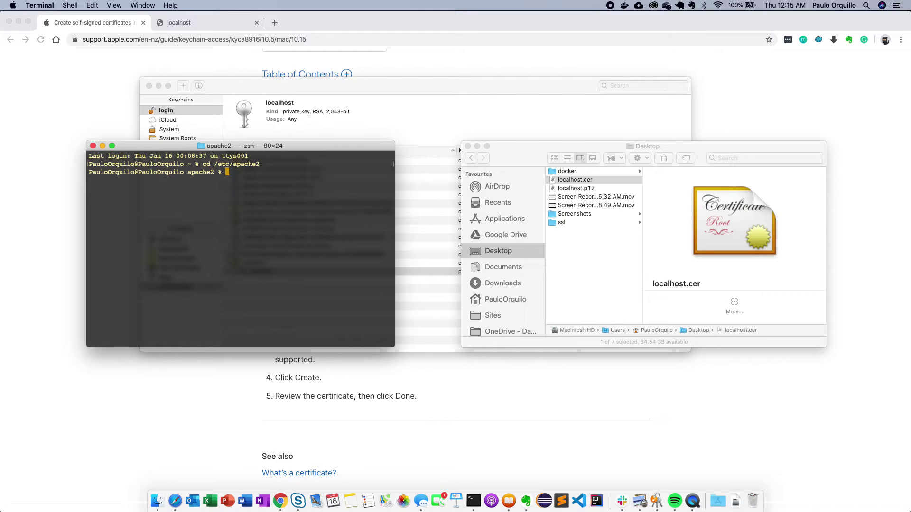
pyautogui.write('ls')
pyautogui.press('Return')
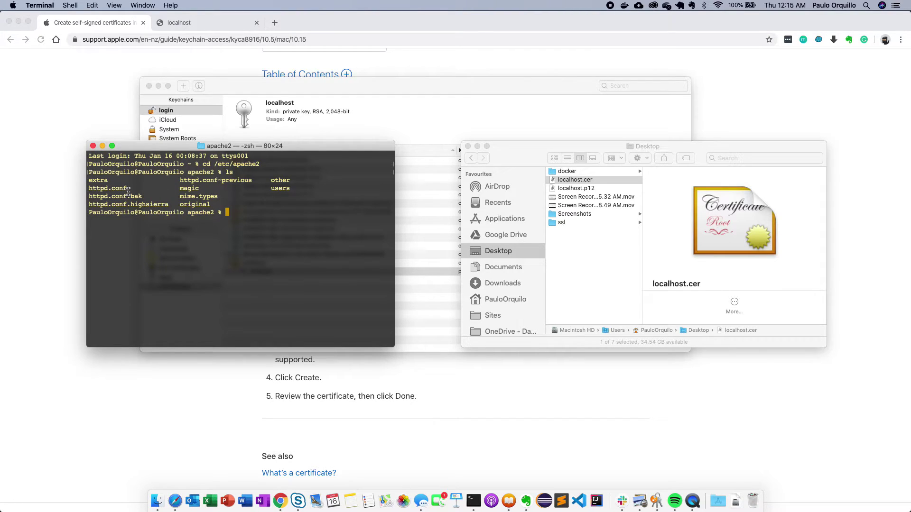
pyautogui.doubleClick(105, 180)
pyautogui.press('super+equal')
pyautogui.press('super+equal')
# - Move into the extra folder and list its files, including httpd-ssl.conf
pyautogui.write('cd e')
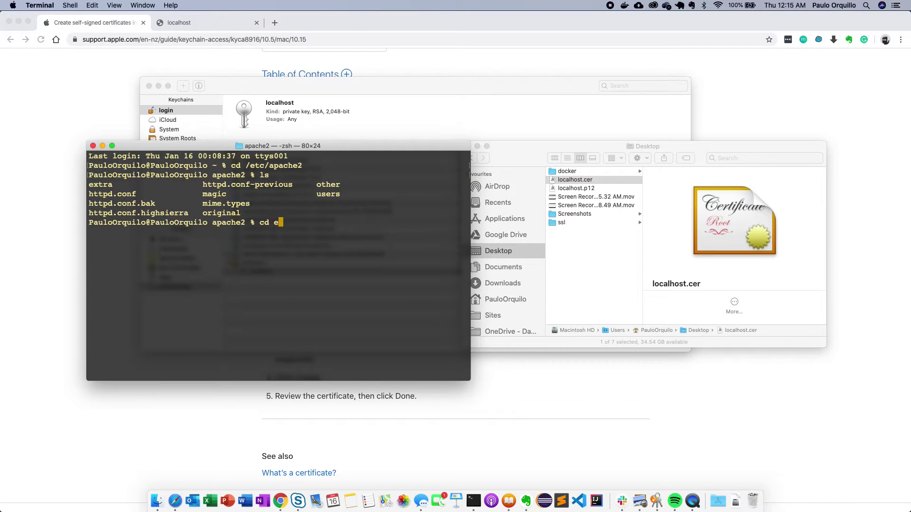
pyautogui.write('x')
pyautogui.press('Tab')
pyautogui.press('Return')
pyautogui.write('ls')
pyautogui.press('Return')
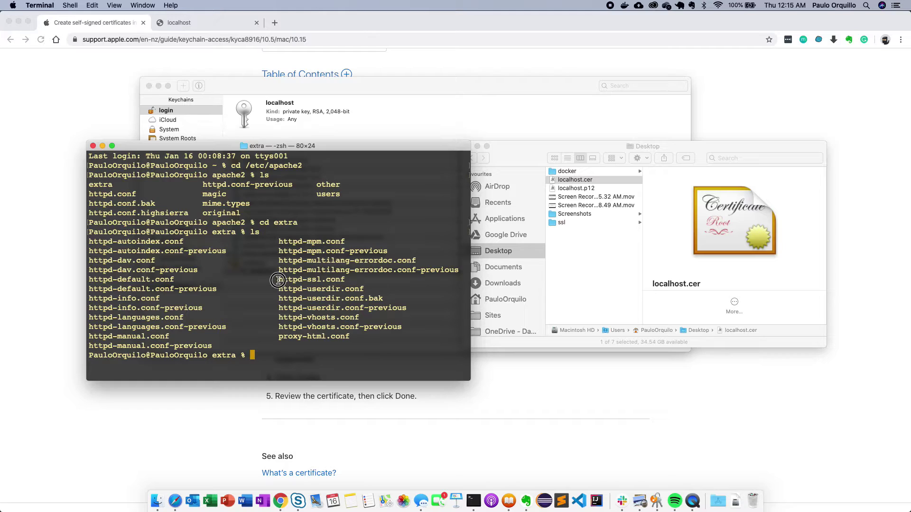
pyautogui.moveTo(279, 280); pyautogui.dragTo(344, 278)
pyautogui.press('super+c')
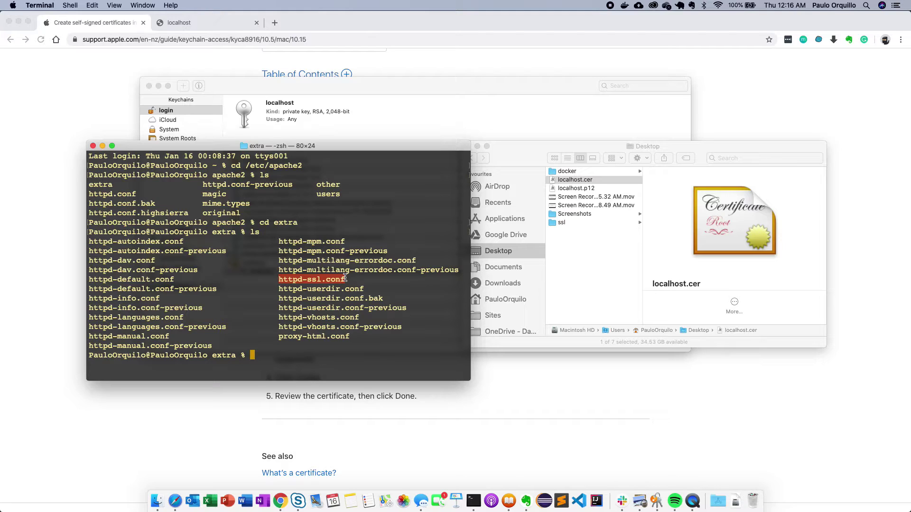
# - Open httpd-ssl.conf in vi with sudo, entering the administrator password
pyautogui.write('sudo vi')
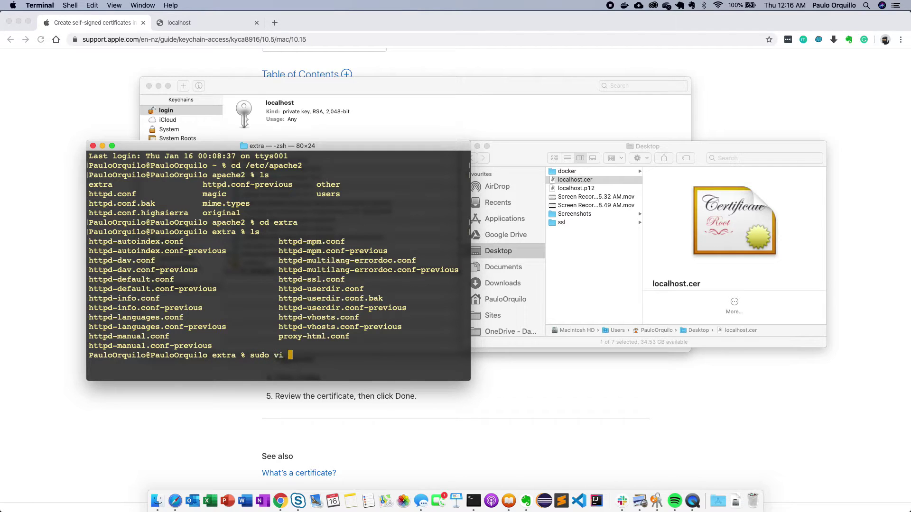
pyautogui.press('super+v')
pyautogui.press('Return')
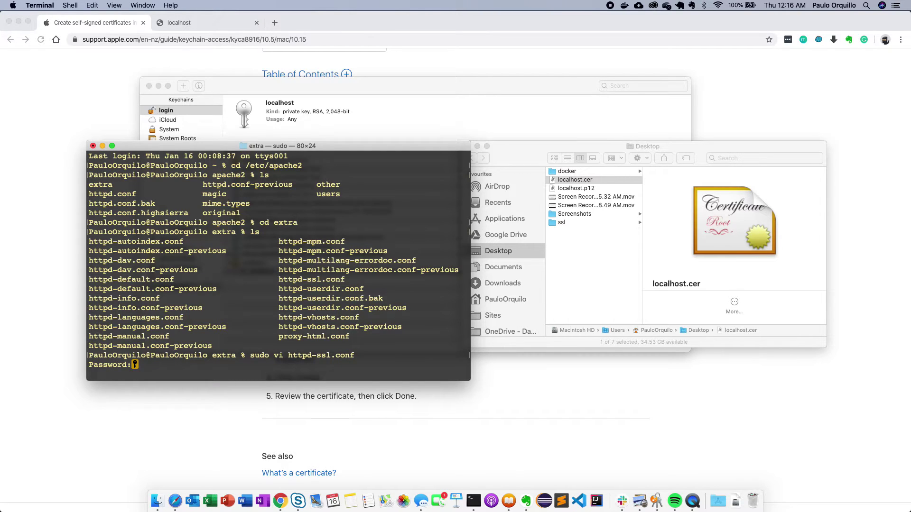
pyautogui.press('Return')
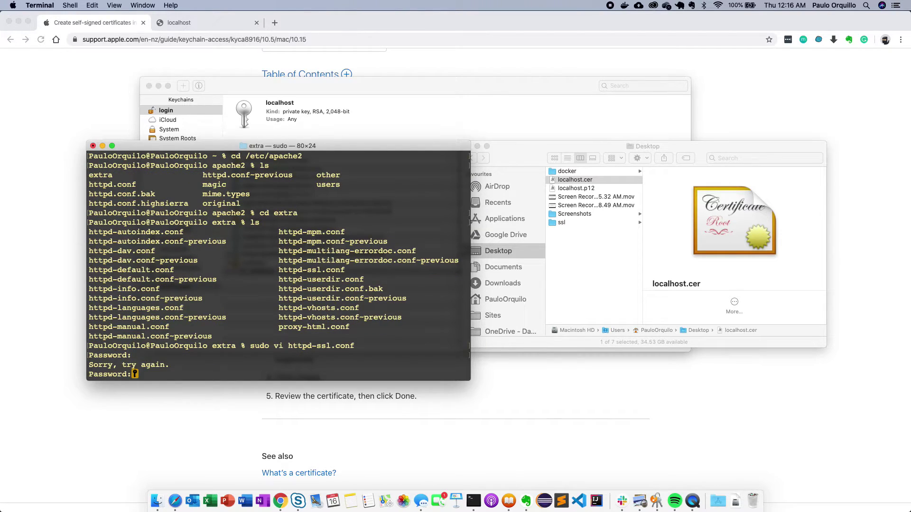
pyautogui.press('Return')
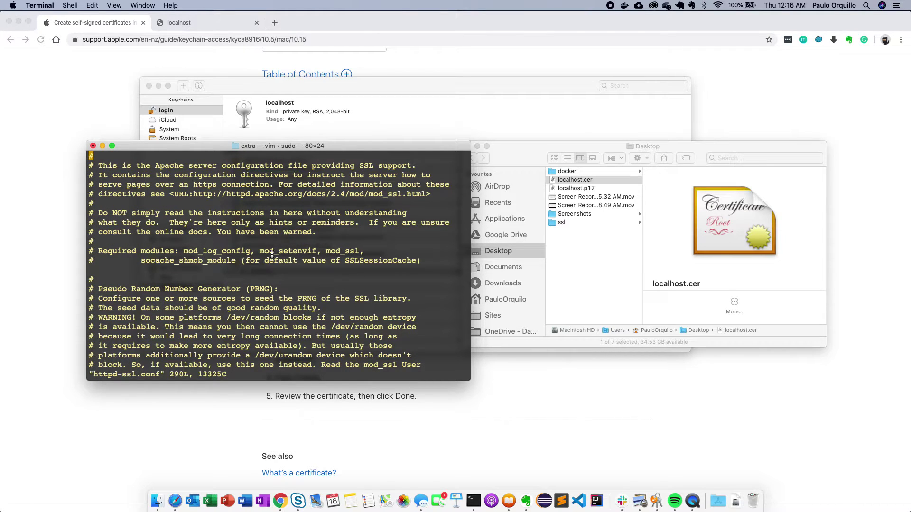
# - Enlarge the Terminal window and read the Required modules lines naming mod_ssl and socache_shmcb_module
pyautogui.moveTo(266, 140); pyautogui.dragTo(266, 83)
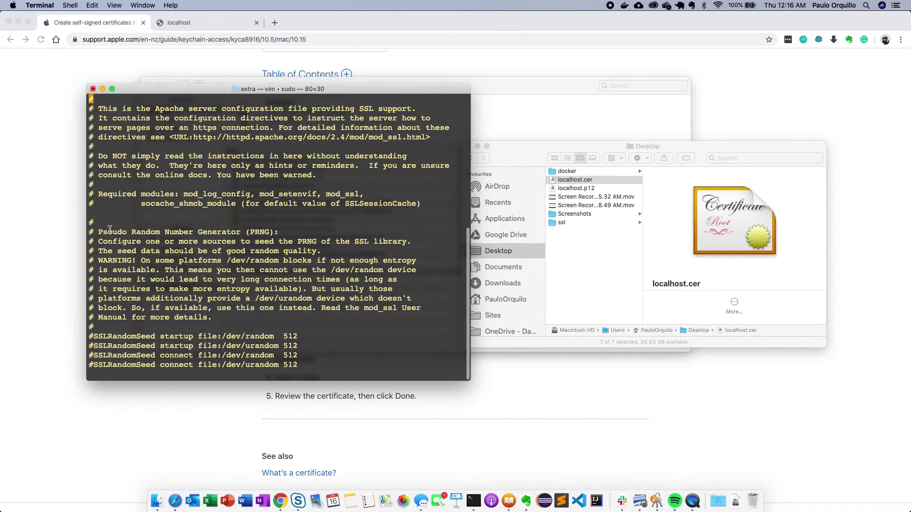
pyautogui.moveTo(100, 195); pyautogui.dragTo(237, 201)
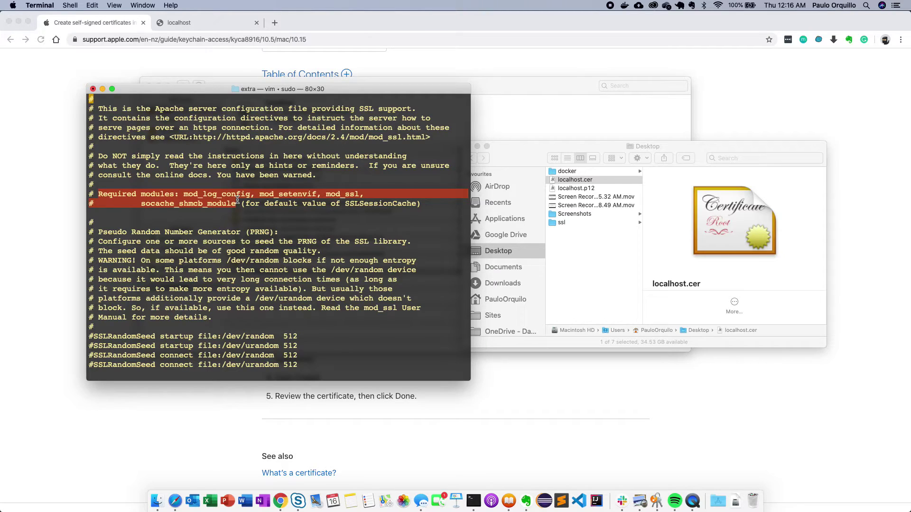
pyautogui.click(237, 200)
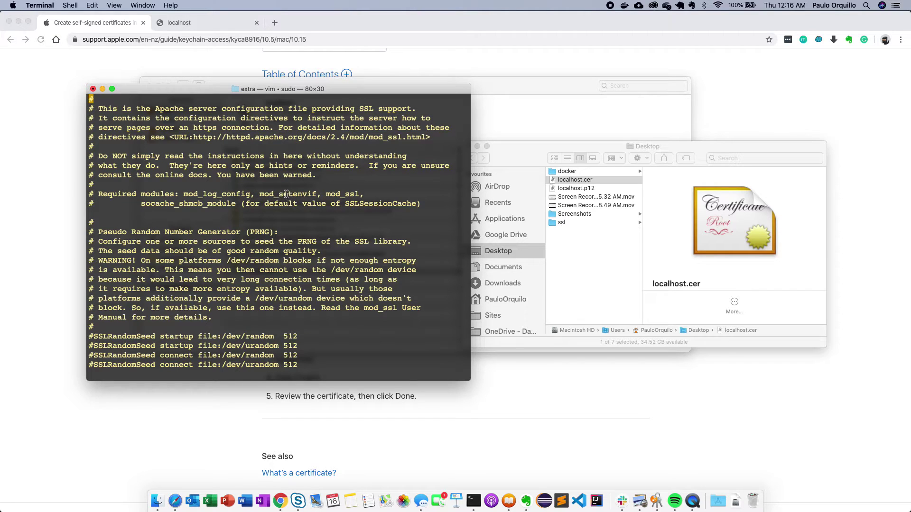
pyautogui.doubleClick(342, 194)
pyautogui.doubleClick(172, 203)
# - Scroll down to the SSLCertificateFile and SSLCertificateKeyFile lines pointing to server.crt and server.key
pyautogui.press('Down')
pyautogui.press('Down')
pyautogui.press('Down')
pyautogui.press('Down')
pyautogui.press('Down')
pyautogui.press('Down')
pyautogui.press('Down')
pyautogui.press('Down')
pyautogui.press('Down')
pyautogui.press('Down')
pyautogui.press('Down')
pyautogui.press('Down')
pyautogui.press('Down')
pyautogui.press('Down')
pyautogui.press('Down')
pyautogui.press('Down')
pyautogui.press('Down')
pyautogui.press('Down')
pyautogui.press('Down')
pyautogui.press('Down')
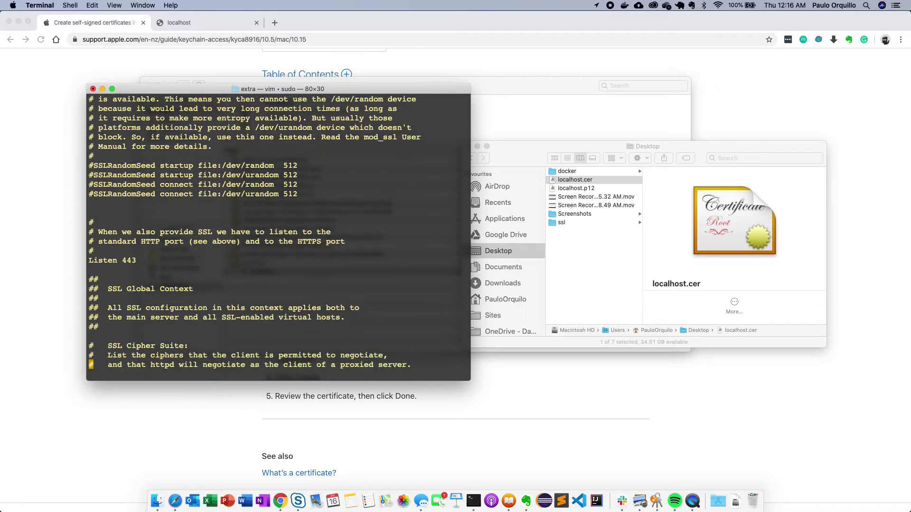
pyautogui.press('Down')
pyautogui.press('Down')
pyautogui.press('Down')
pyautogui.press('Down')
pyautogui.press('Down')
pyautogui.press('Down')
pyautogui.press('Down')
pyautogui.press('Down')
pyautogui.press('Down')
pyautogui.press('Down')
pyautogui.press('Down')
pyautogui.press('Down')
pyautogui.press('Down')
pyautogui.press('Down')
pyautogui.press('Down')
pyautogui.press('Down')
pyautogui.press('Down')
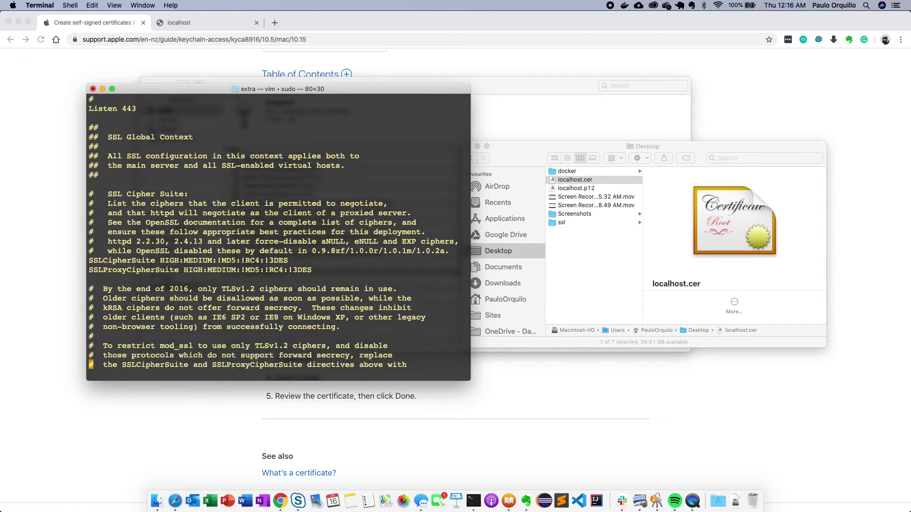
pyautogui.press('Down')
pyautogui.press('Down')
pyautogui.press('Down')
pyautogui.press('Down')
pyautogui.press('Down')
pyautogui.press('Down')
pyautogui.press('Down')
pyautogui.press('Down')
pyautogui.press('Down')
pyautogui.press('Down')
pyautogui.press('Down')
pyautogui.press('Down')
pyautogui.press('Down')
pyautogui.press('Down')
pyautogui.press('Down')
pyautogui.press('Down')
pyautogui.press('Down')
pyautogui.press('Down')
pyautogui.press('Down')
pyautogui.press('Down')
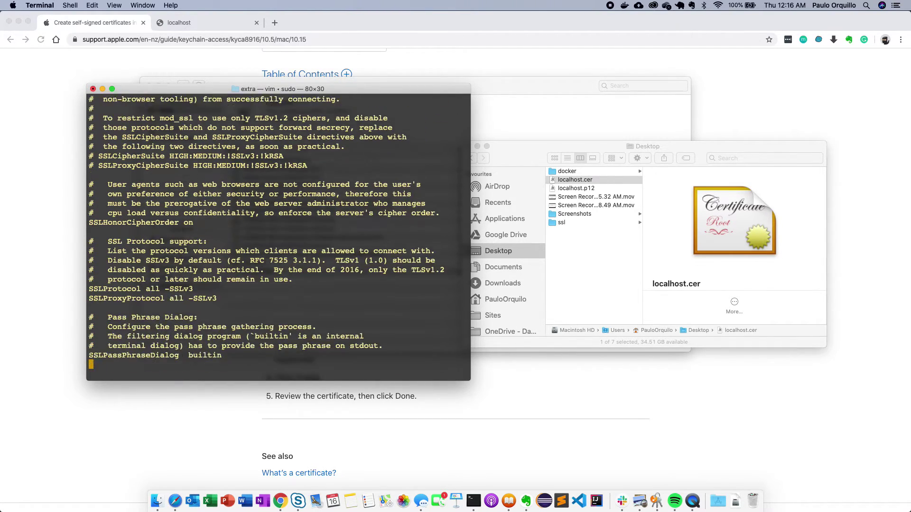
pyautogui.press('Down')
pyautogui.press('Down')
pyautogui.press('Down')
pyautogui.press('Down')
pyautogui.press('Down')
pyautogui.press('Down')
pyautogui.press('Down')
pyautogui.press('Down')
pyautogui.press('Down')
pyautogui.press('Down')
pyautogui.press('Down')
pyautogui.press('Down')
pyautogui.press('Down')
pyautogui.press('Down')
pyautogui.press('Down')
pyautogui.press('Down')
pyautogui.press('Down')
pyautogui.press('Down')
pyautogui.press('Down')
pyautogui.press('Down')
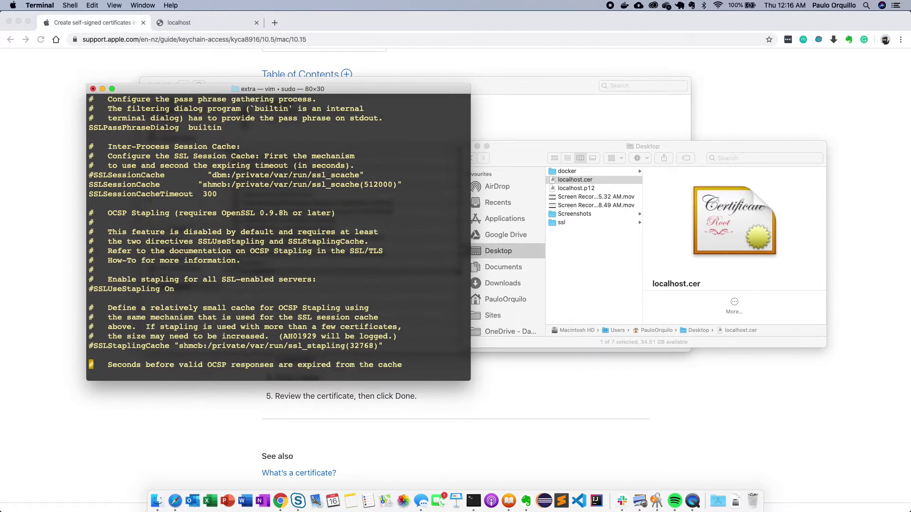
pyautogui.press('Down')
pyautogui.press('Down')
pyautogui.press('Down')
pyautogui.press('Down')
pyautogui.press('Down')
pyautogui.press('Down')
pyautogui.press('Down')
pyautogui.press('Down')
pyautogui.press('Down')
pyautogui.press('Down')
pyautogui.press('Down')
pyautogui.press('Down')
pyautogui.press('Down')
pyautogui.press('Down')
pyautogui.press('Down')
pyautogui.press('Down')
pyautogui.press('Down')
pyautogui.press('Down')
pyautogui.press('Down')
pyautogui.press('Down')
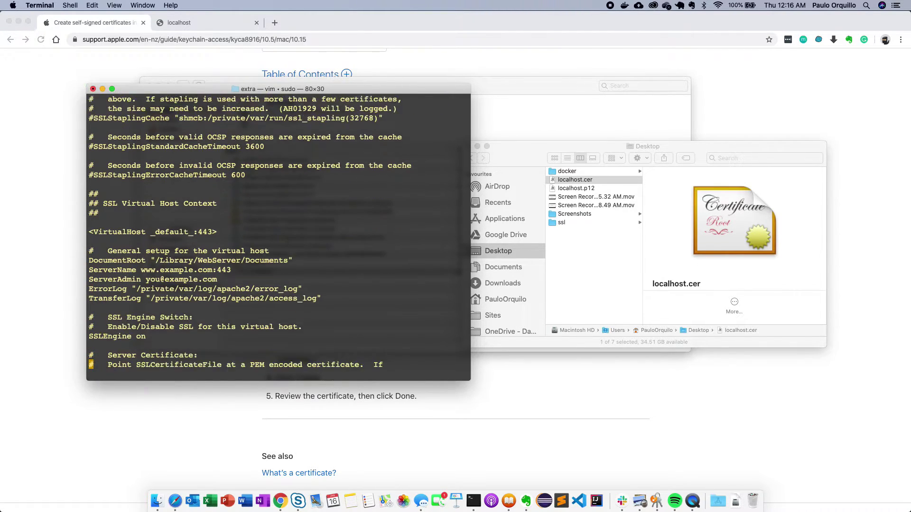
pyautogui.press('Down')
pyautogui.press('Down')
pyautogui.press('Down')
pyautogui.press('Down')
pyautogui.press('Down')
pyautogui.press('Down')
pyautogui.press('Down')
pyautogui.press('Down')
pyautogui.press('Down')
pyautogui.press('Down')
pyautogui.press('Up')
pyautogui.press('Up')
pyautogui.press('Up')
pyautogui.press('Up')
pyautogui.press('Up')
pyautogui.press('Up')
pyautogui.press('Up')
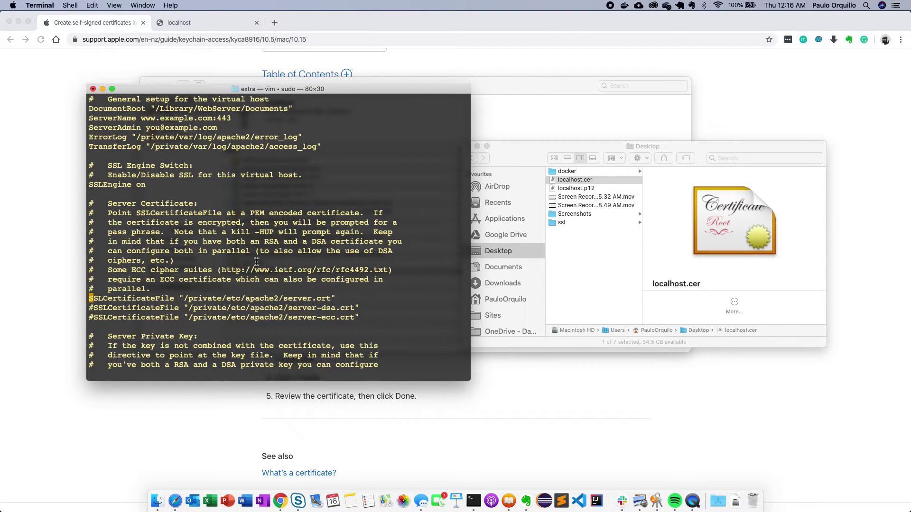
pyautogui.doubleClick(302, 297)
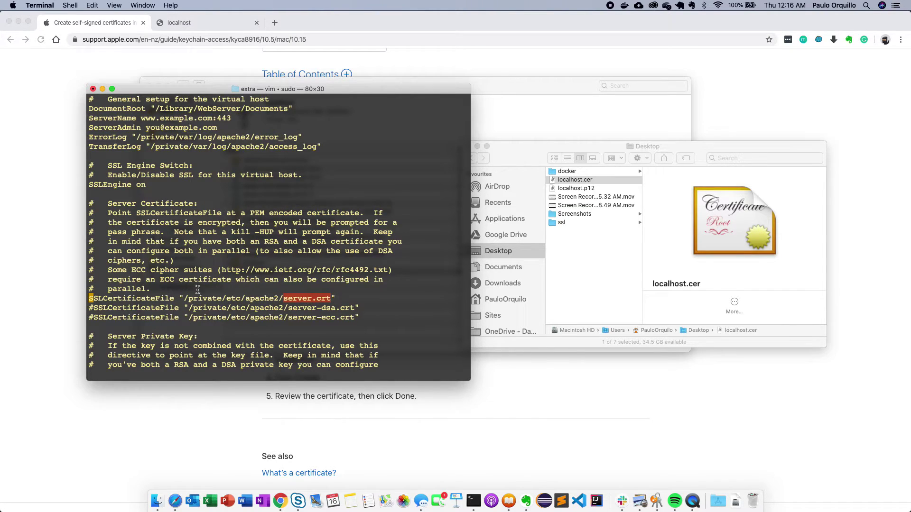
pyautogui.press('j')
pyautogui.press('j')
pyautogui.press('j')
pyautogui.press('j')
pyautogui.press('j')
pyautogui.press('j')
pyautogui.press('j')
pyautogui.press('j')
pyautogui.press('j')
pyautogui.press('j')
pyautogui.press('j')
pyautogui.press('j')
pyautogui.press('j')
pyautogui.press('j')
pyautogui.press('j')
pyautogui.press('j')
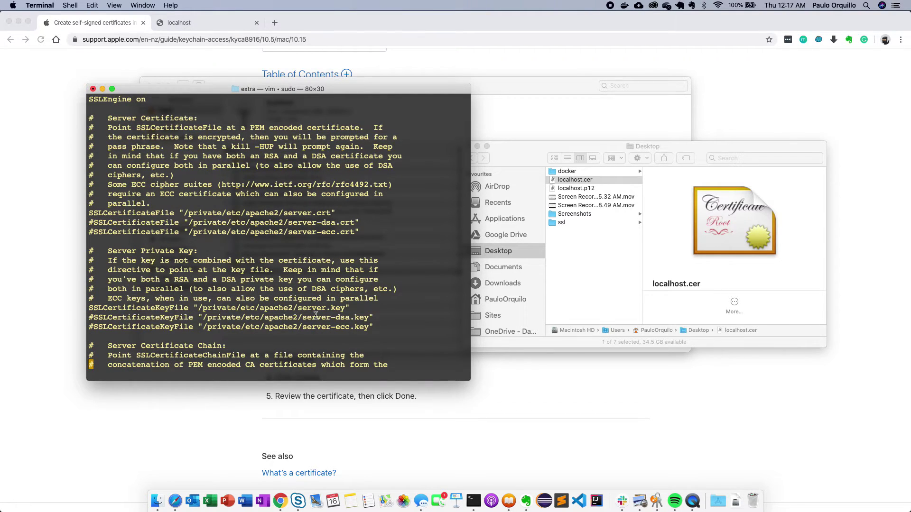
pyautogui.doubleClick(313, 308)
pyautogui.click(367, 285)
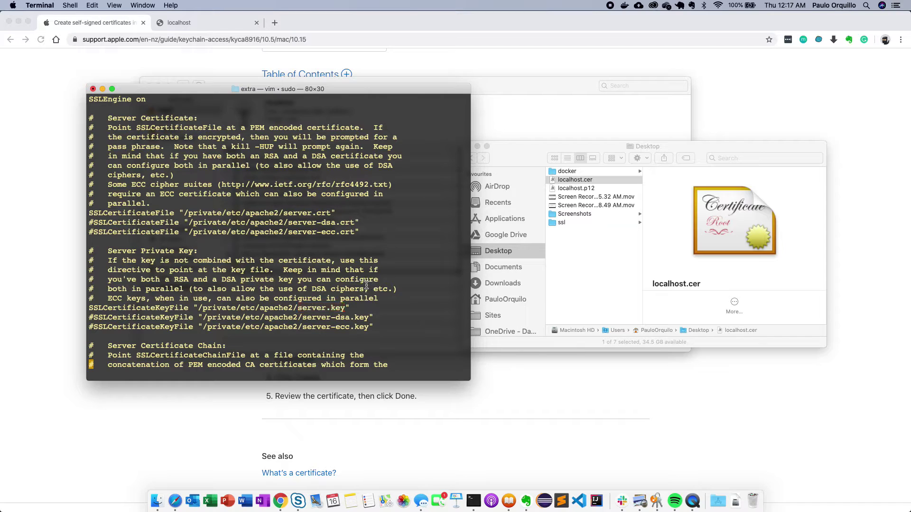
# - Compare localhost.cer in the Desktop Finder window with the server.crt path in the config
pyautogui.click(592, 274)
pyautogui.click(313, 261)
pyautogui.click(588, 181)
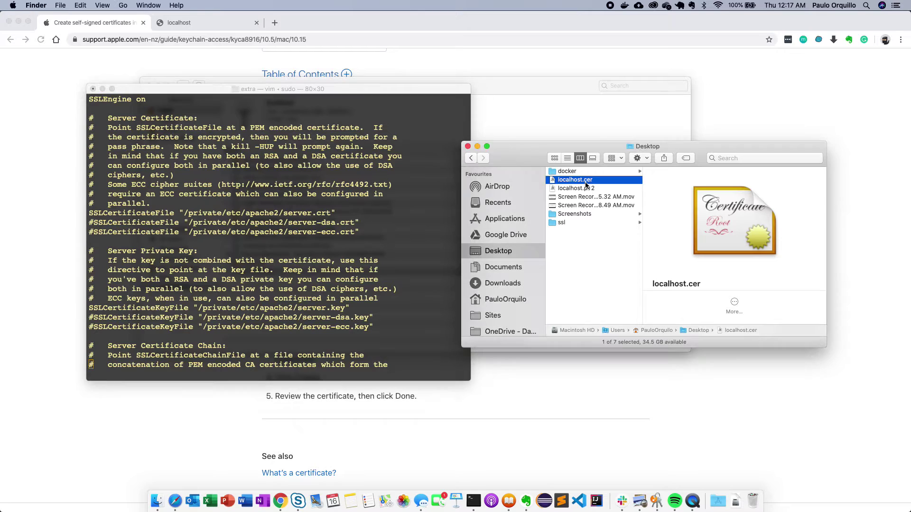
pyautogui.click(587, 182)
pyautogui.doubleClick(349, 222)
pyautogui.doubleClick(307, 213)
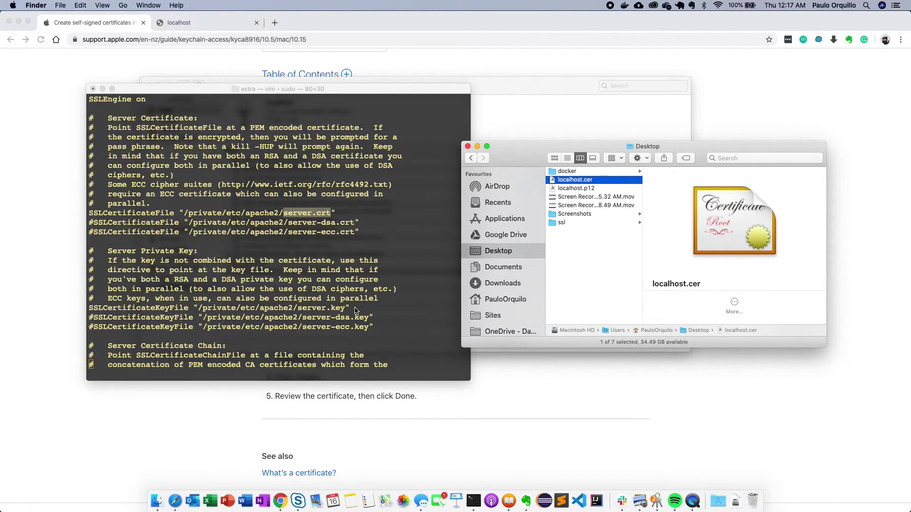
pyautogui.click(384, 296)
pyautogui.click(340, 290)
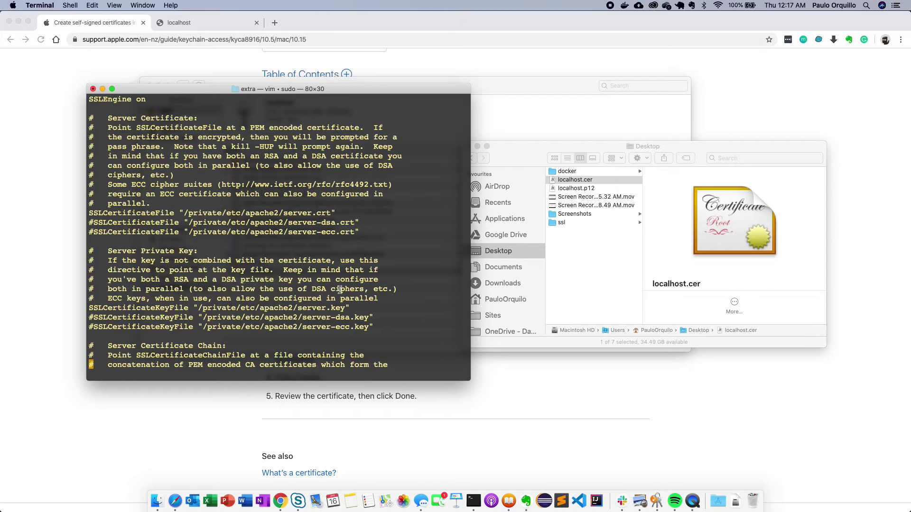
# - Open a new Terminal at the Desktop folder via Finder's Services menu and enlarge its text
pyautogui.click(622, 293)
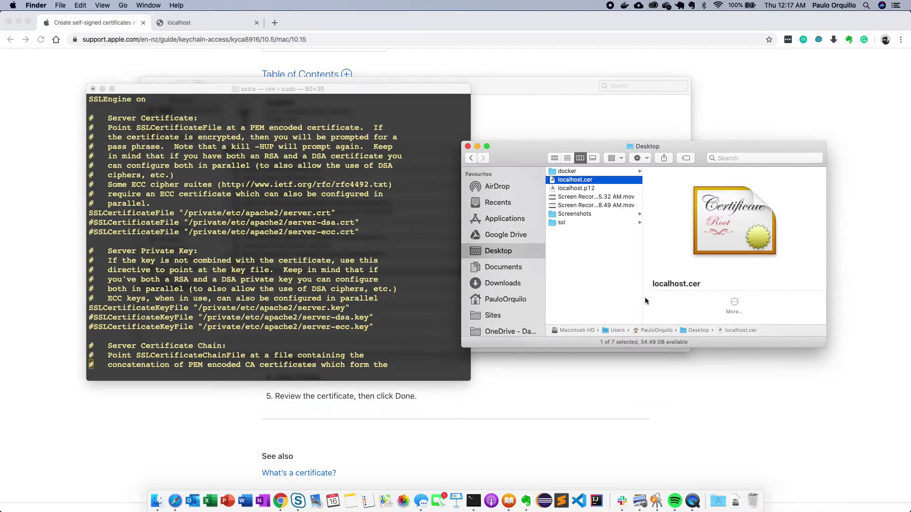
pyautogui.rightClick(698, 331)
pyautogui.moveTo(735, 429)
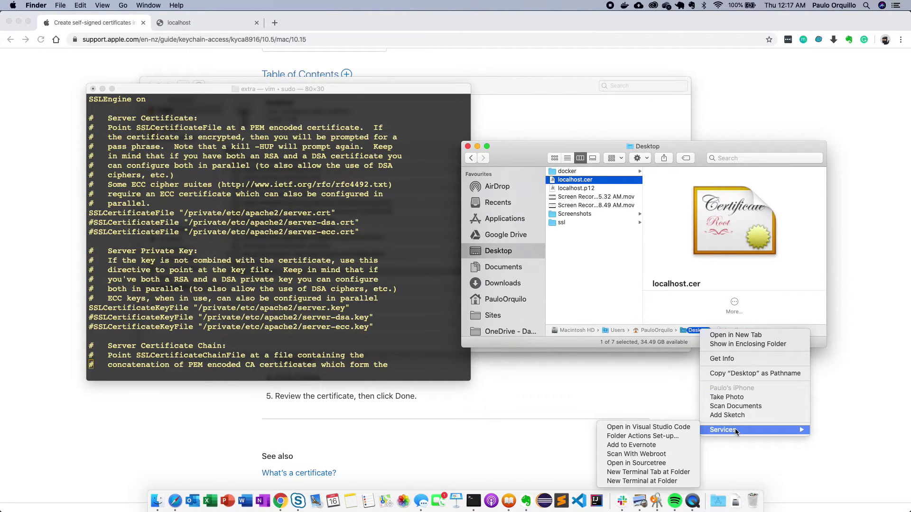
pyautogui.click(641, 472)
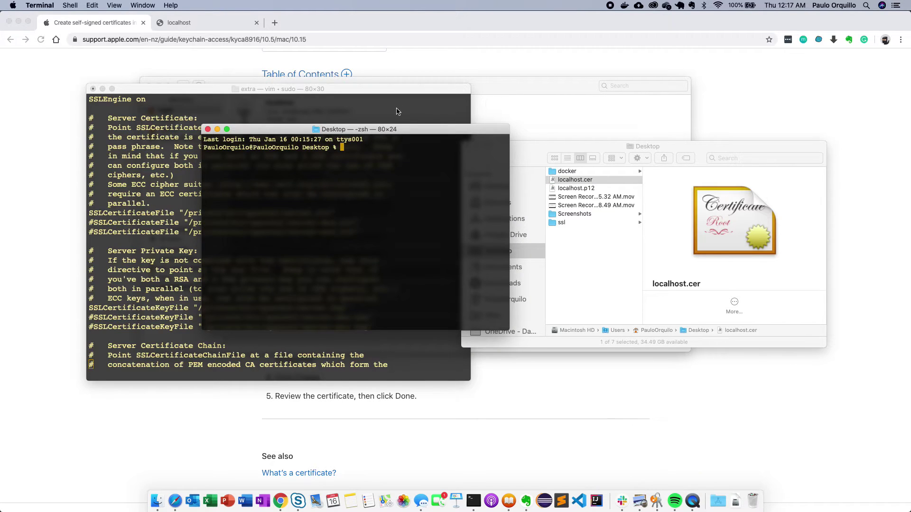
pyautogui.moveTo(396, 129); pyautogui.dragTo(398, 73)
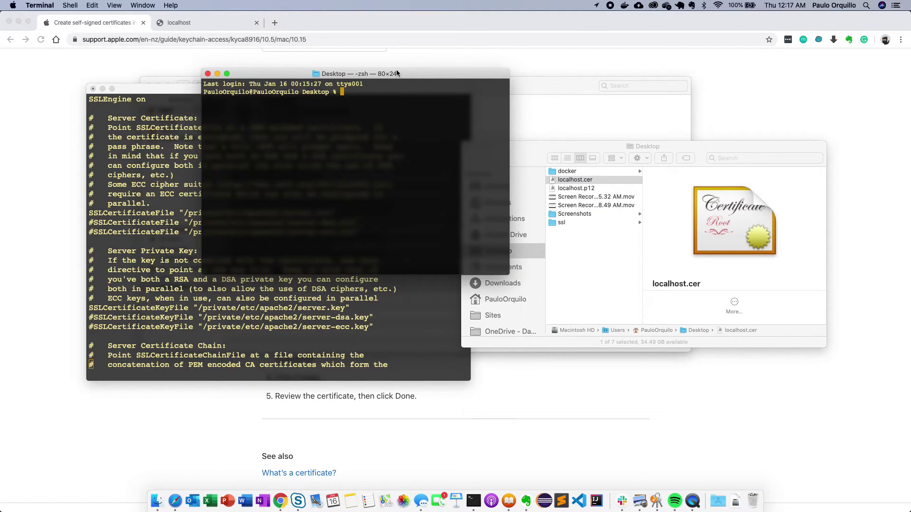
pyautogui.press('super+plus')
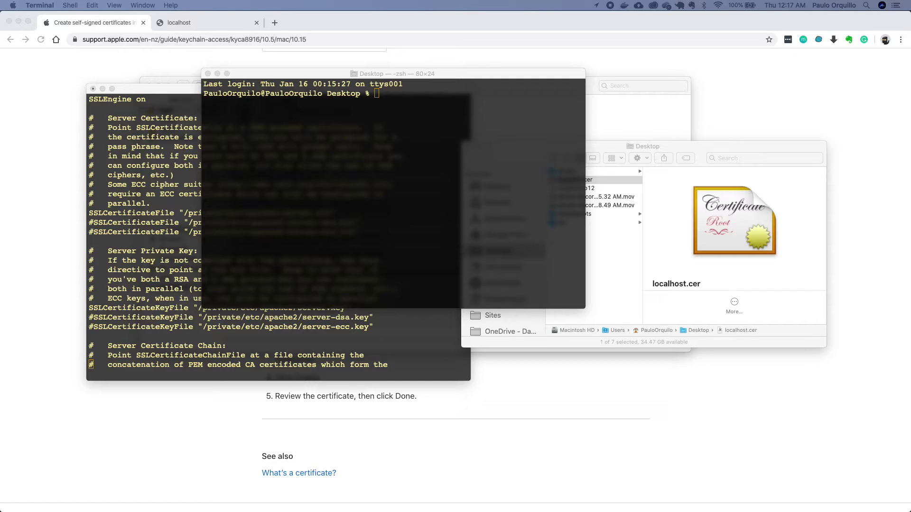
# - Convert localhost.cer to server.crt with sudo openssl x509 -inform der
pyautogui.click(437, 170)
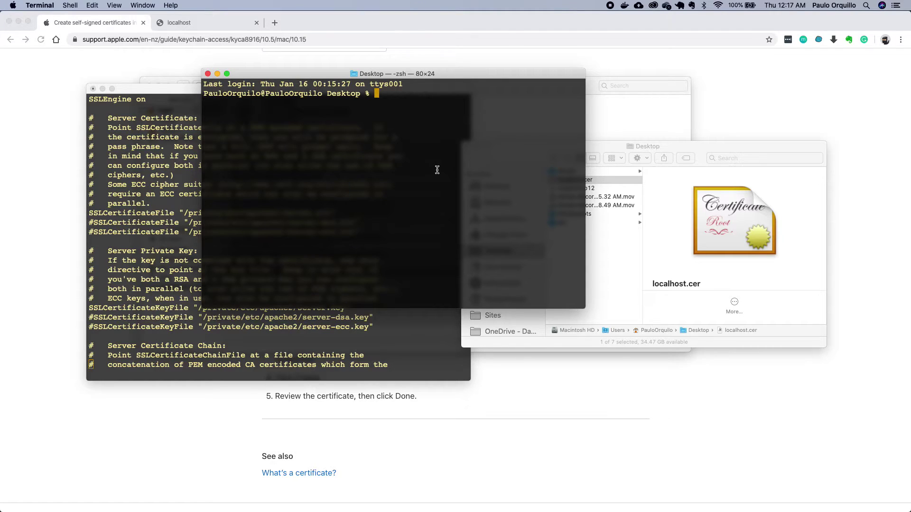
pyautogui.write('sudo openssl x509')
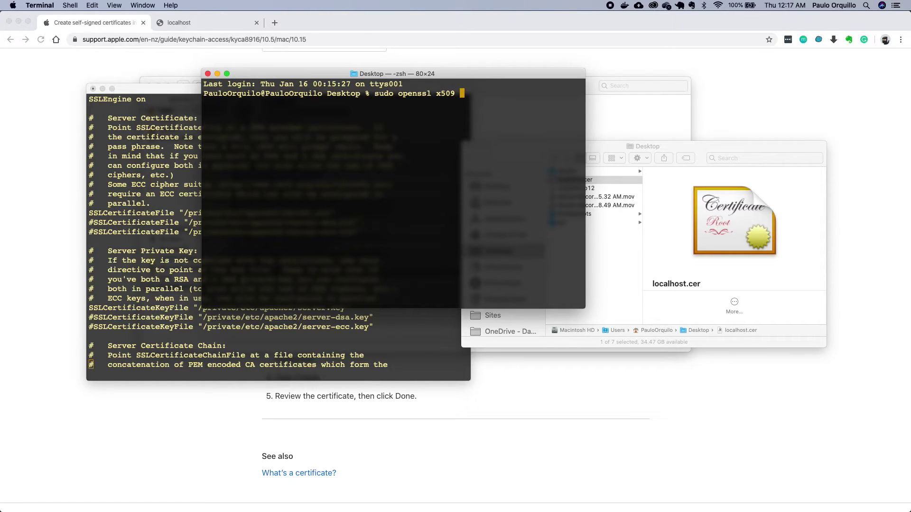
pyautogui.write(' -inform der -in loc')
pyautogui.press('Tab')
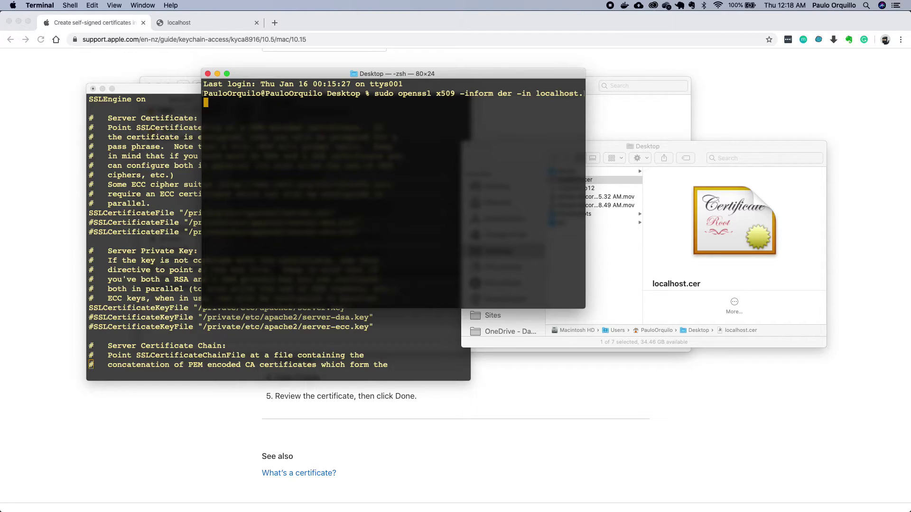
pyautogui.press('BackSpace')
pyautogui.write('.cer -out server.crt')
pyautogui.press('Return')
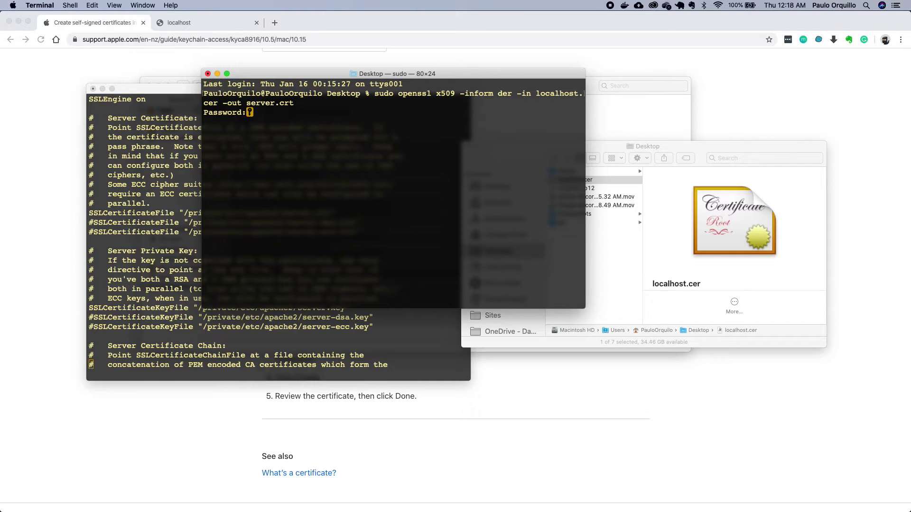
pyautogui.press('Return')
# - List the Desktop files to confirm server.crt sits beside localhost.p12
pyautogui.write('ls')
pyautogui.press('Return')
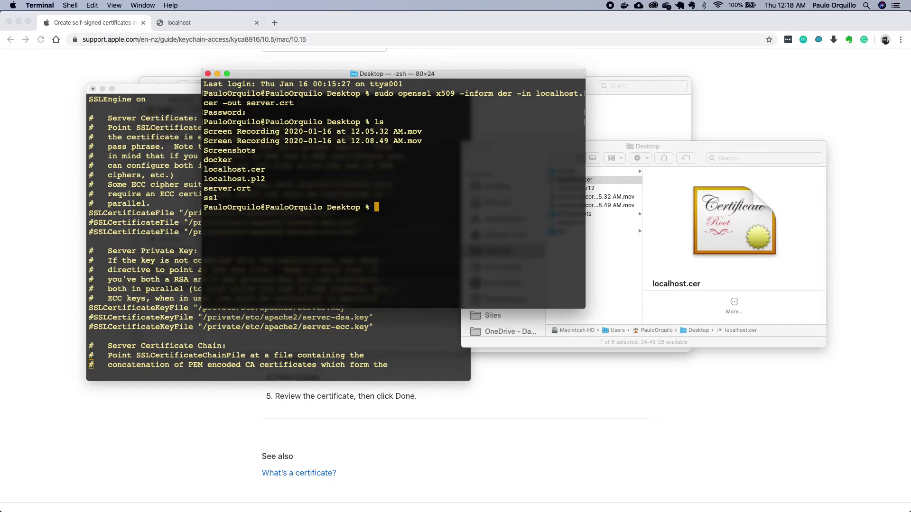
pyautogui.doubleClick(221, 188)
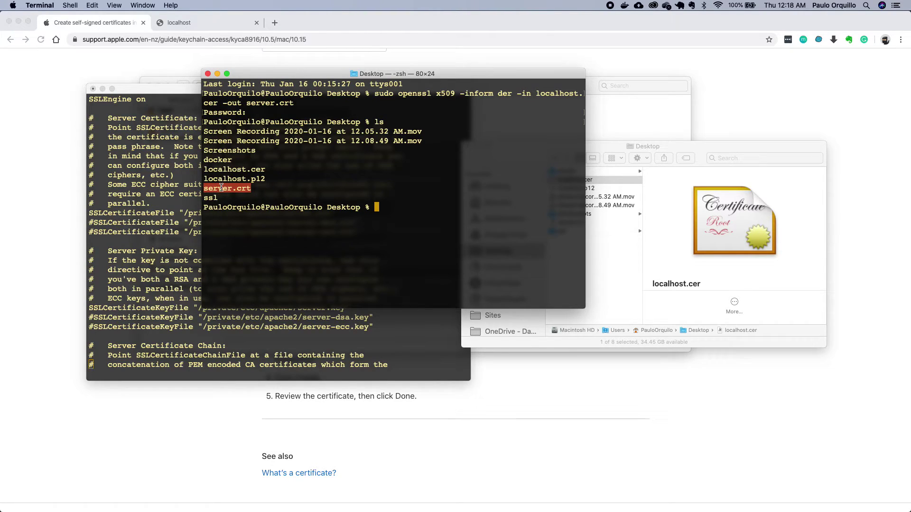
pyautogui.click(303, 179)
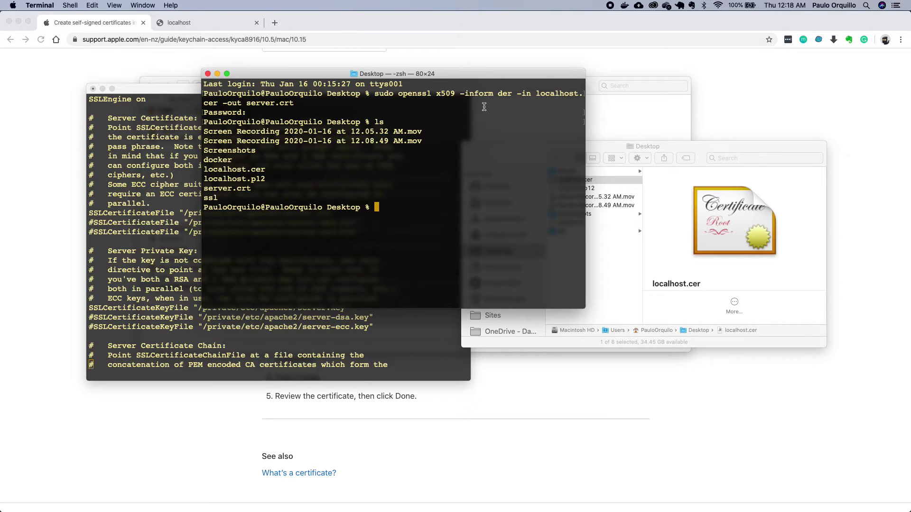
pyautogui.doubleClick(259, 180)
# - Extract the private key from localhost.p12 into server.key with openssl pkcs12 -nodes
pyautogui.click(318, 175)
pyautogui.write('openssl pkcs12 -in l')
pyautogui.press('Tab')
pyautogui.write('p12')
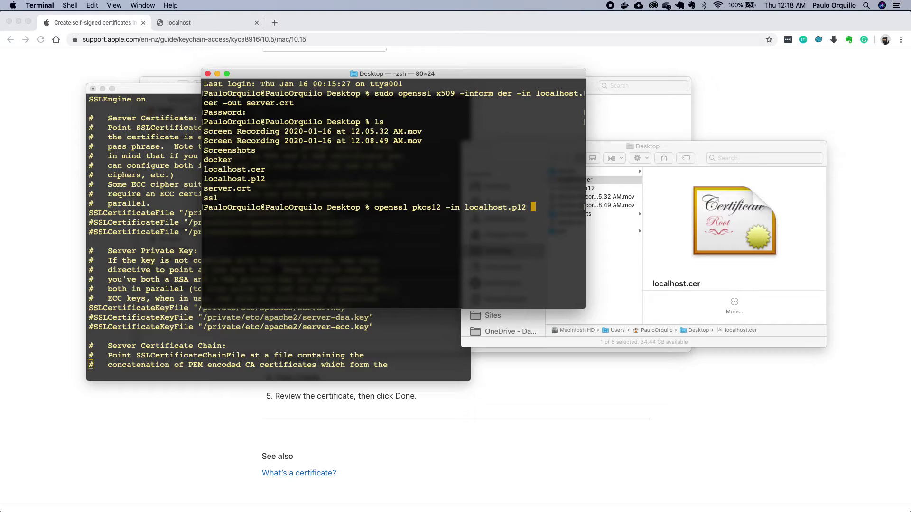
pyautogui.write(' -out server.key -nodes')
pyautogui.press('Return')
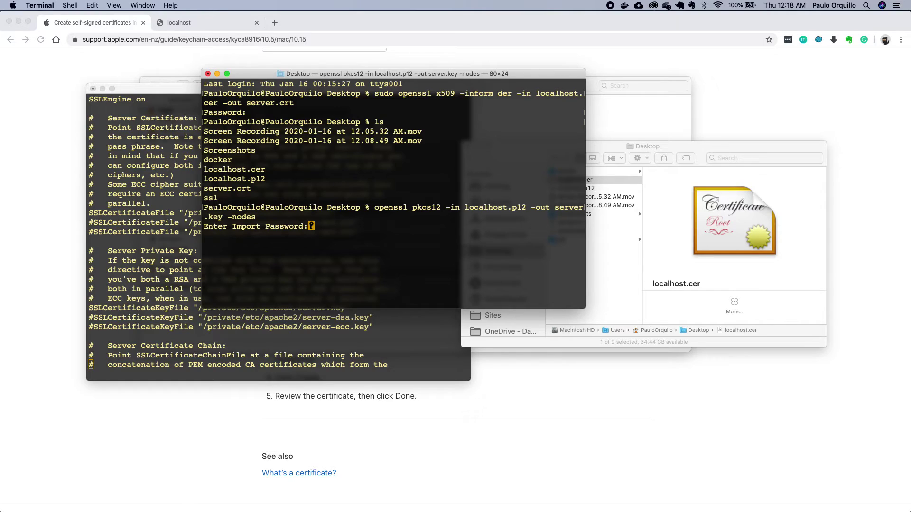
pyautogui.press('Return')
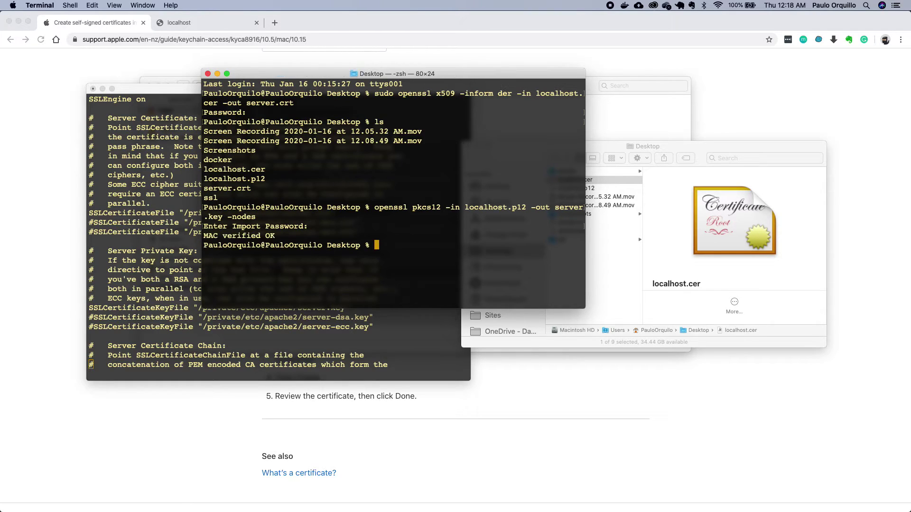
# - List the Desktop to confirm server.key, then select the key path in the SSL config
pyautogui.write('ls')
pyautogui.press('Return')
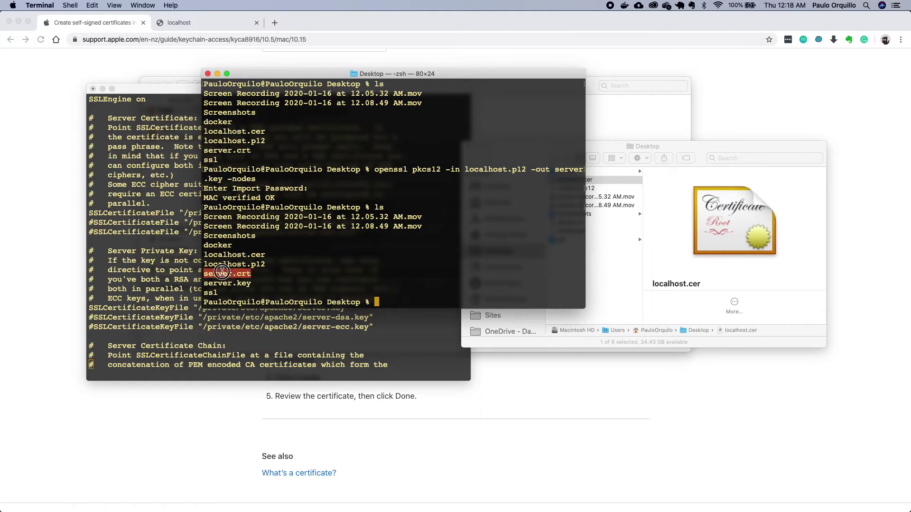
pyautogui.doubleClick(227, 283)
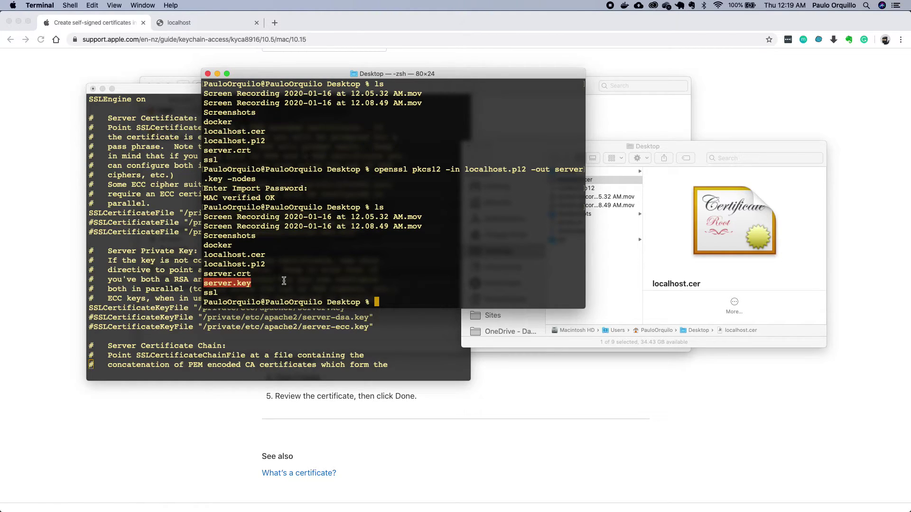
pyautogui.click(284, 281)
pyautogui.doubleClick(229, 285)
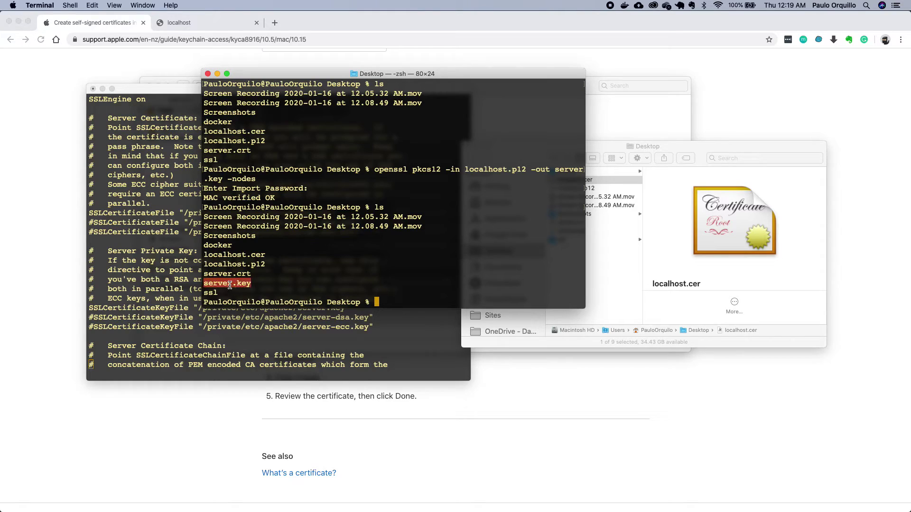
pyautogui.click(165, 307)
pyautogui.moveTo(200, 309); pyautogui.dragTo(333, 308)
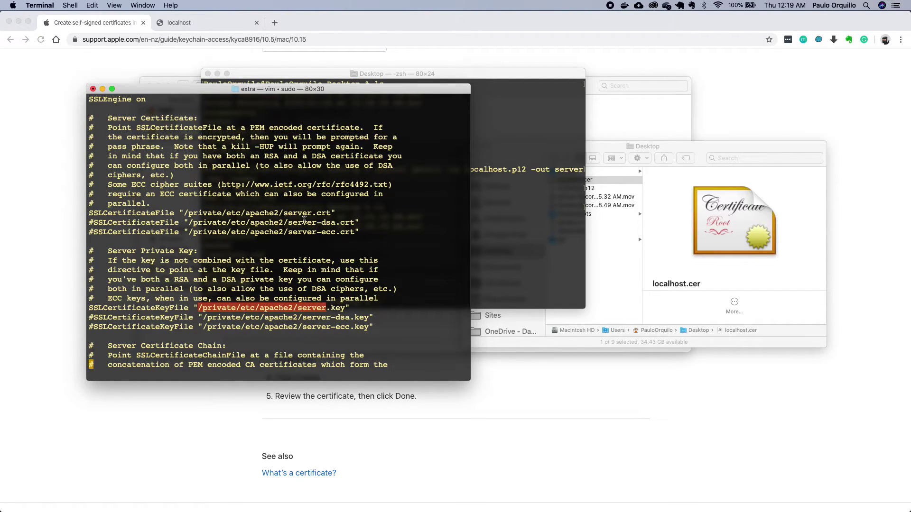
# - Move server.crt into /private/etc/apache2 with sudo mv, using the path copied from the config
pyautogui.click(304, 214)
pyautogui.moveTo(186, 213); pyautogui.dragTo(330, 212)
pyautogui.press('super+c')
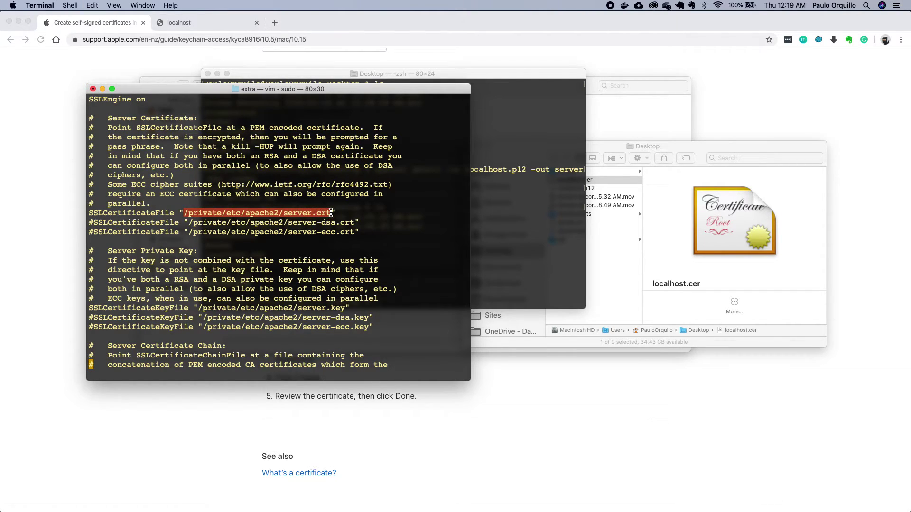
pyautogui.click(527, 261)
pyautogui.write('sudo ')
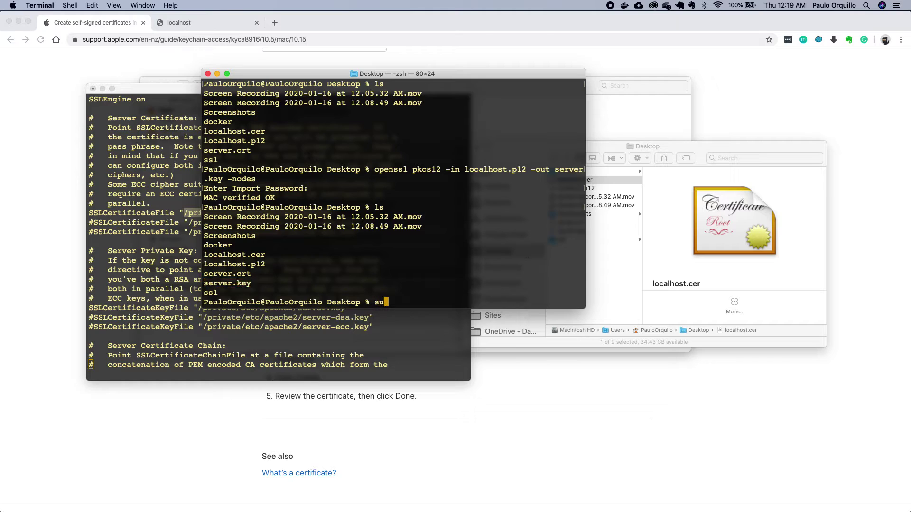
pyautogui.write('mv server.crt')
pyautogui.press('super+v')
pyautogui.press('Return')
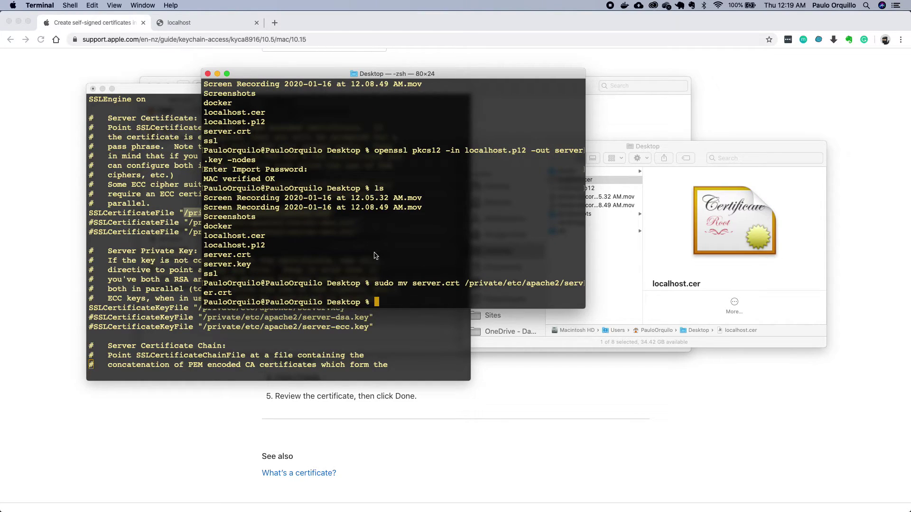
# - Move server.key into /private/etc/apache2 with sudo mv, using the copied key path
pyautogui.click(202, 322)
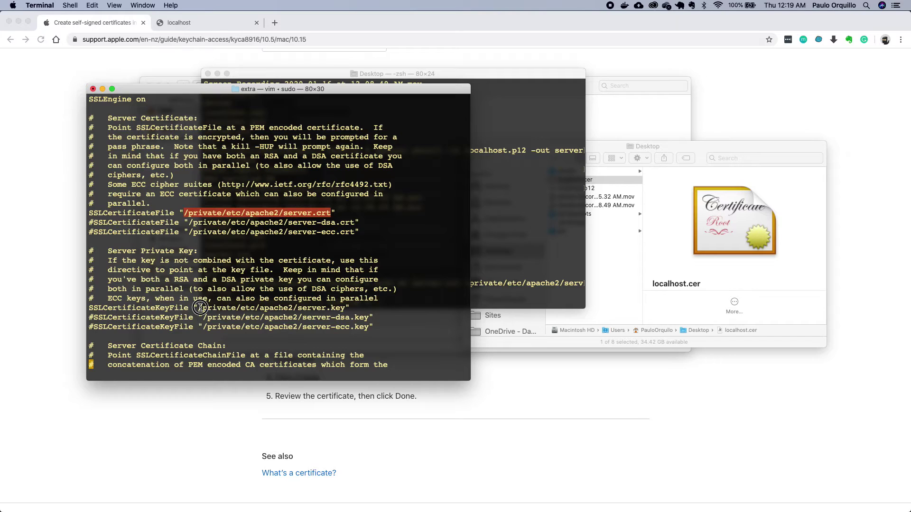
pyautogui.tripleClick(200, 308)
pyautogui.moveTo(198, 307); pyautogui.dragTo(345, 307)
pyautogui.press('super+c')
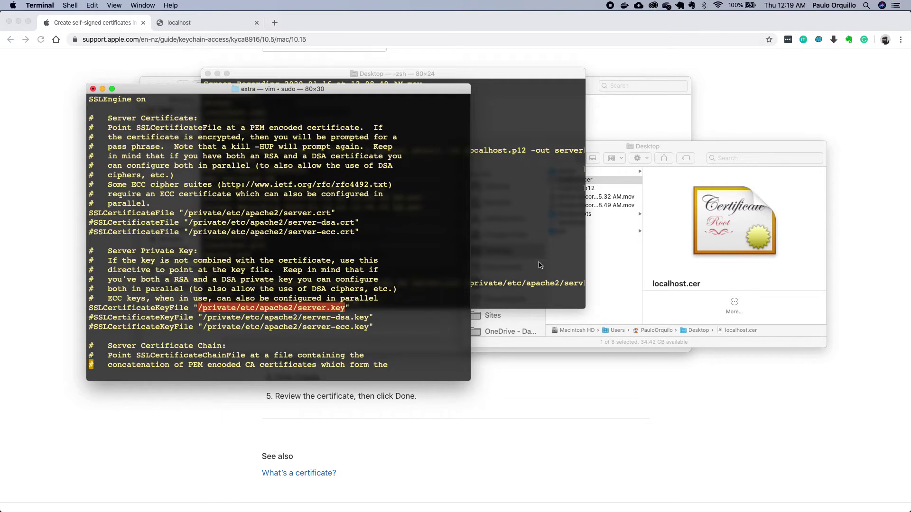
pyautogui.click(540, 265)
pyautogui.write('sudo mv ')
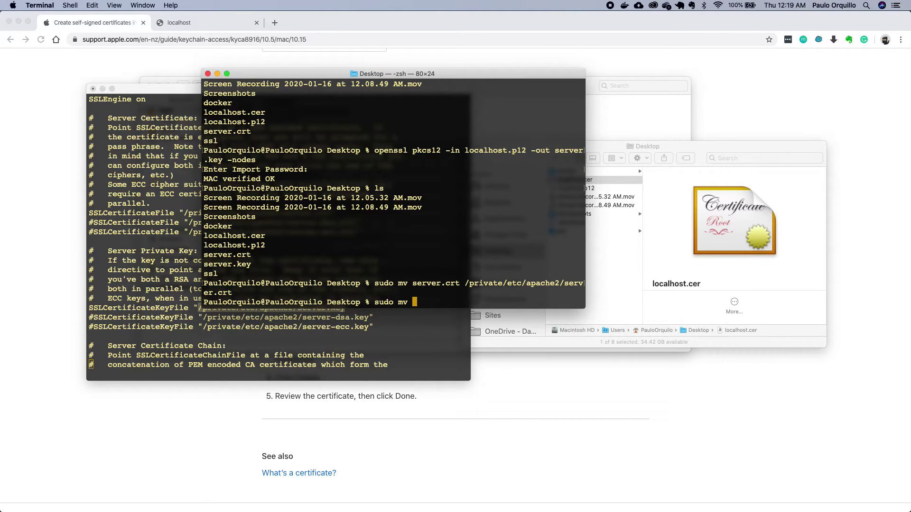
pyautogui.write('server.key')
pyautogui.press('super+v')
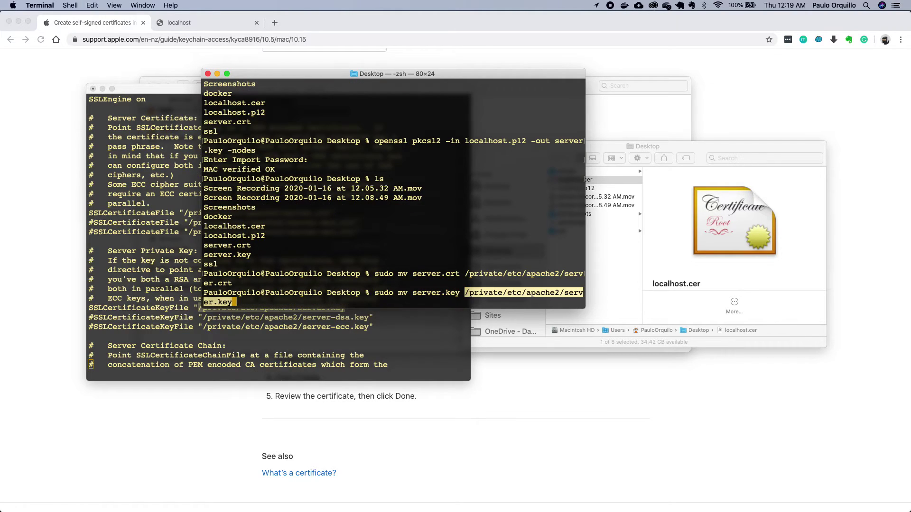
pyautogui.press('Return')
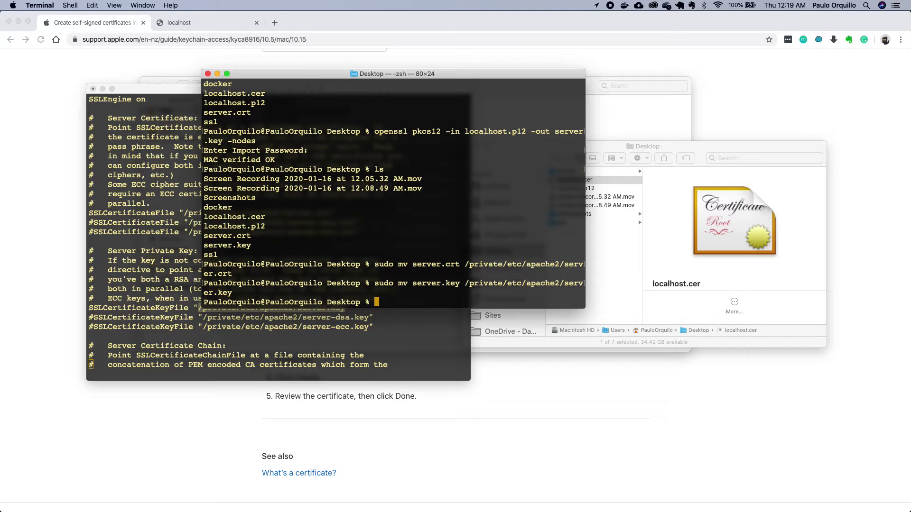
# - Save and quit httpd-ssl.conf with :wq, then list /etc/apache2 to confirm both files
pyautogui.click(365, 348)
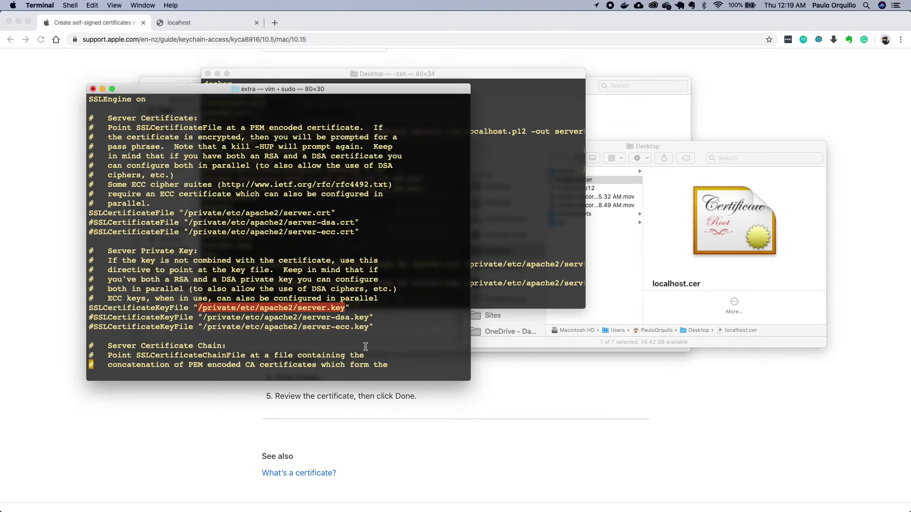
pyautogui.write(':wq')
pyautogui.press('Return')
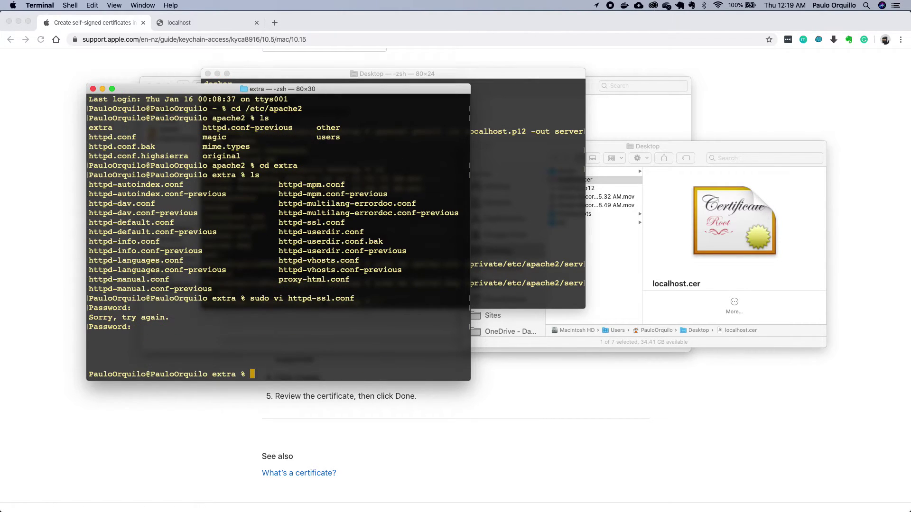
pyautogui.write('cd ..')
pyautogui.press('Return')
pyautogui.write('ls')
pyautogui.press('Return')
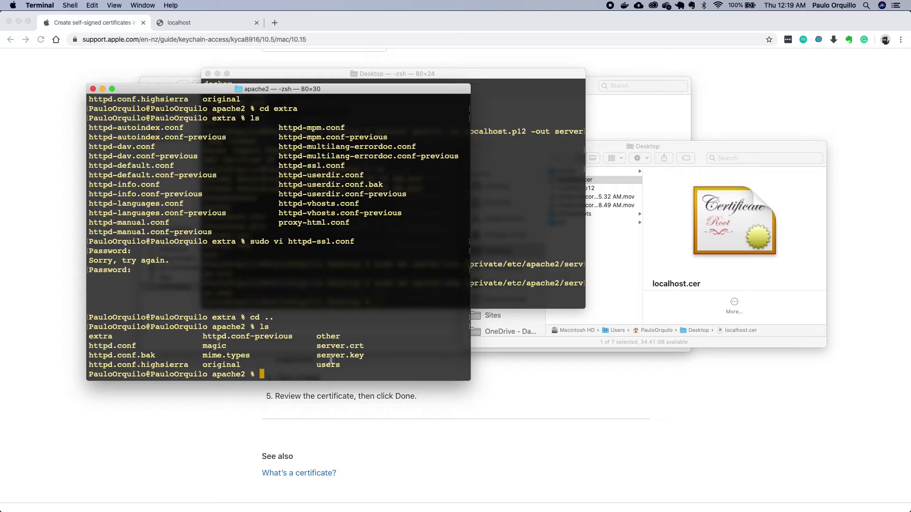
pyautogui.moveTo(321, 345); pyautogui.dragTo(364, 355)
pyautogui.click(365, 117)
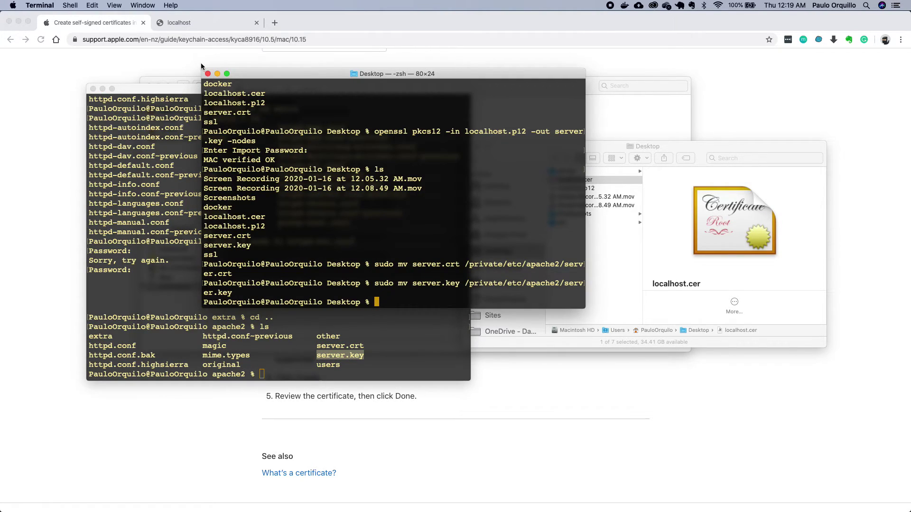
# - Run sudo vi httpd.conf, completing the file name, to edit Apache's main configuration
pyautogui.click(208, 74)
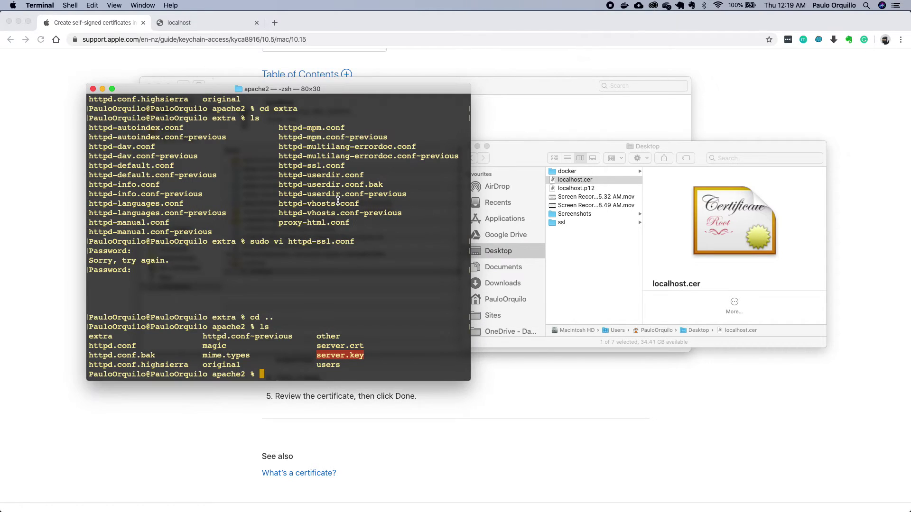
pyautogui.click(508, 152)
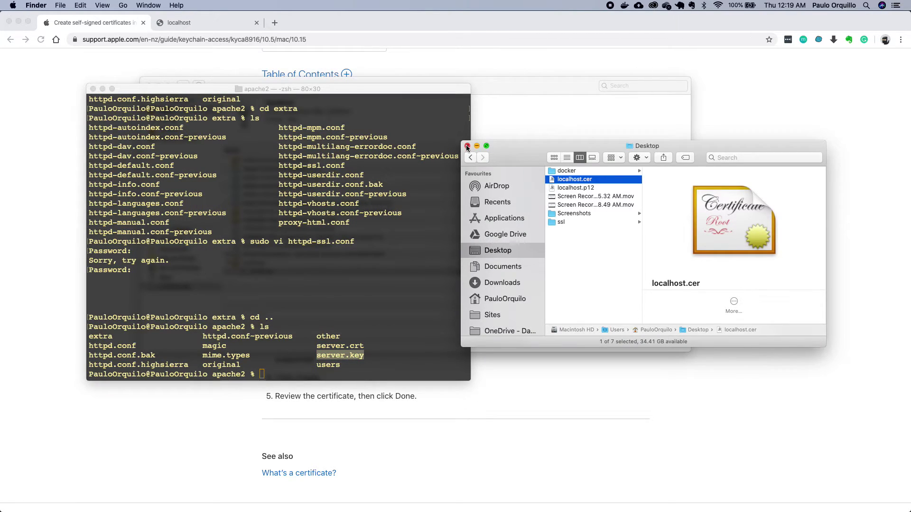
pyautogui.click(332, 219)
pyautogui.click(275, 315)
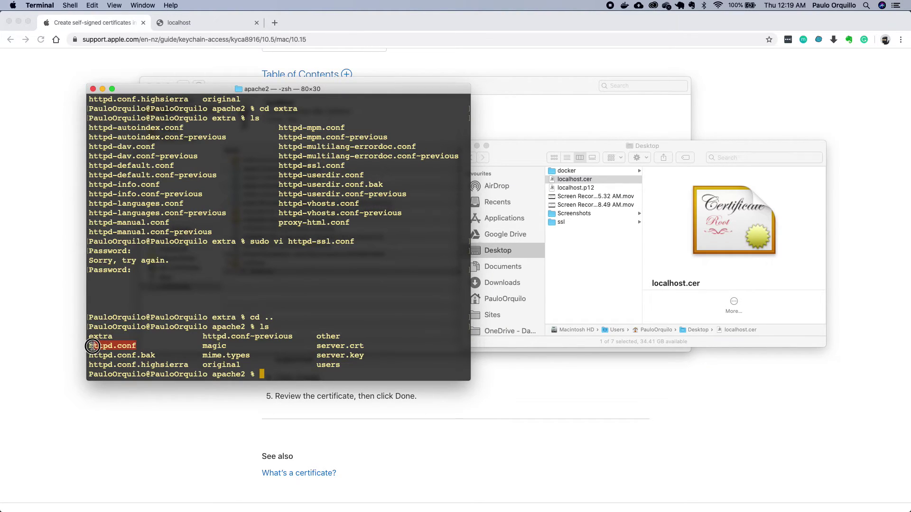
pyautogui.click(346, 335)
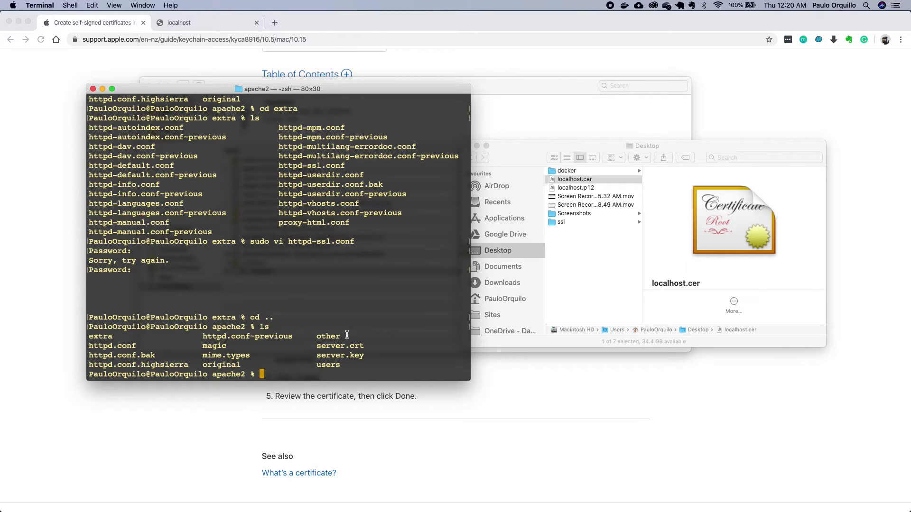
pyautogui.write('sudo vi h')
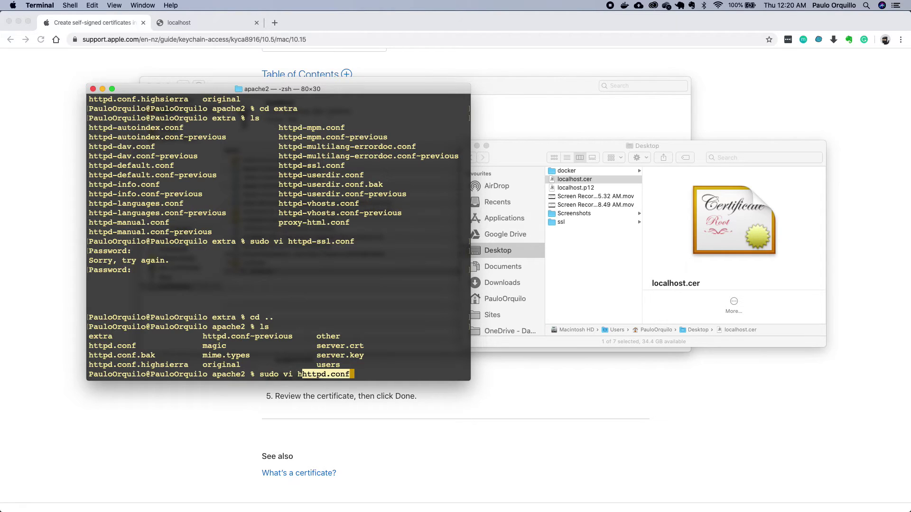
pyautogui.press('Right')
pyautogui.press('BackSpace')
pyautogui.press('BackSpace')
pyautogui.press('BackSpace')
pyautogui.press('BackSpace')
pyautogui.press('BackSpace')
pyautogui.press('BackSpace')
pyautogui.press('BackSpace')
pyautogui.press('BackSpace')
pyautogui.press('BackSpace')
pyautogui.press('BackSpace')
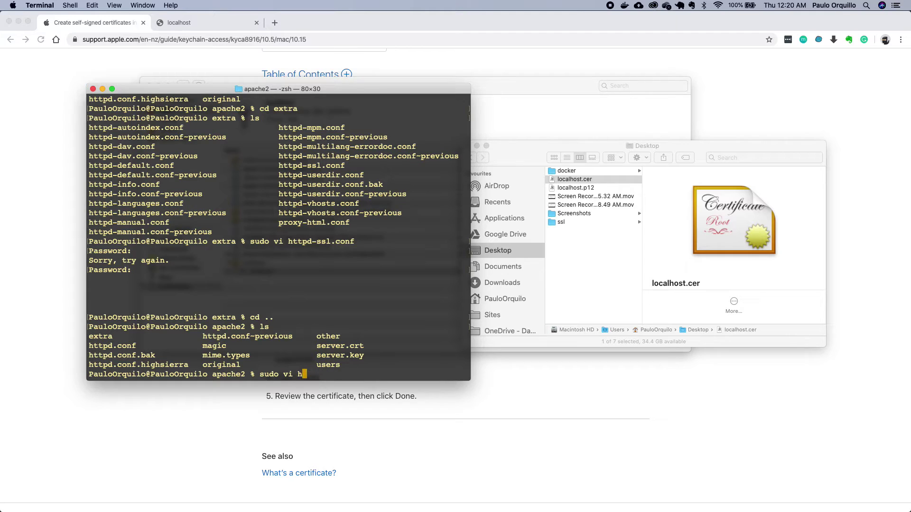
pyautogui.press('Right')
pyautogui.press('Return')
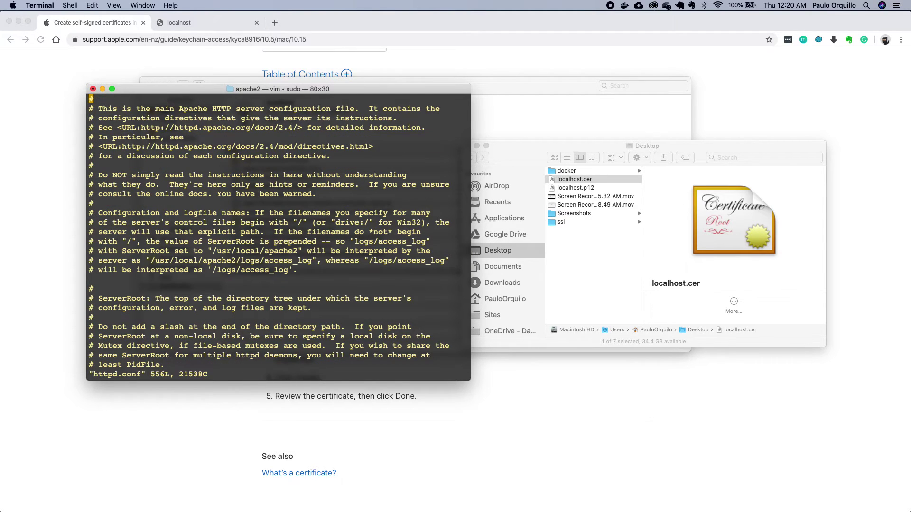
# - Search for mod_ssl and delete the # to enable LoadModule ssl_module
pyautogui.write('/')
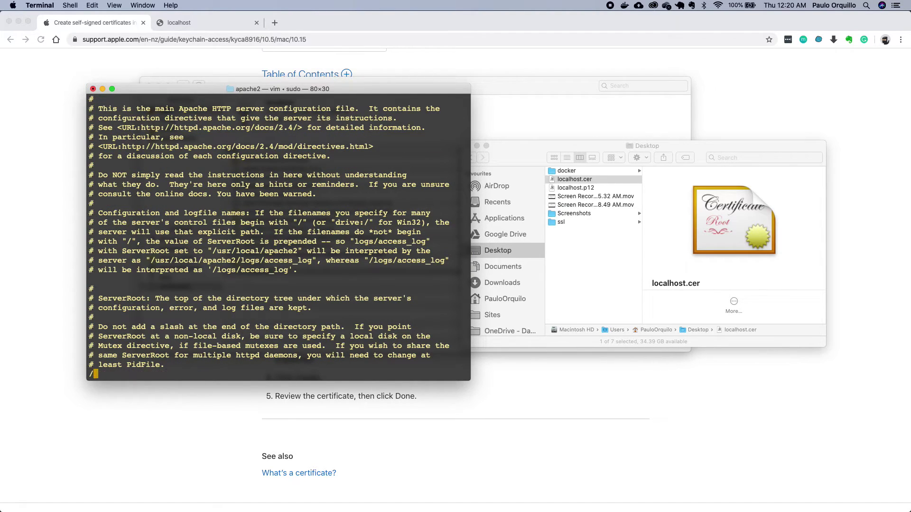
pyautogui.write('mod_ssl')
pyautogui.press('Return')
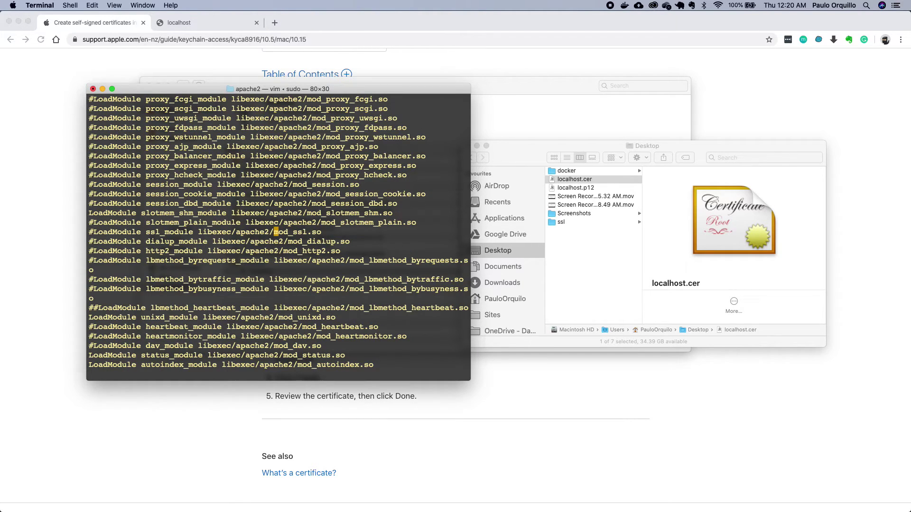
pyautogui.press('Left')
pyautogui.press('Left')
pyautogui.press('Left')
pyautogui.press('Left')
pyautogui.press('Left')
pyautogui.press('Left')
pyautogui.press('Left')
pyautogui.press('Left')
pyautogui.press('Left')
pyautogui.press('Left')
pyautogui.press('Left')
pyautogui.press('Left')
pyautogui.press('Left')
pyautogui.press('Left')
pyautogui.press('Left')
pyautogui.press('Left')
pyautogui.press('Left')
pyautogui.press('Left')
pyautogui.press('Left')
pyautogui.press('Left')
pyautogui.press('Left')
pyautogui.press('Left')
pyautogui.press('Left')
pyautogui.press('Left')
pyautogui.press('Left')
pyautogui.press('Left')
pyautogui.press('Left')
pyautogui.press('Left')
pyautogui.press('Left')
pyautogui.press('Left')
pyautogui.press('Left')
pyautogui.press('Left')
pyautogui.press('Left')
pyautogui.press('Left')
pyautogui.press('i')
pyautogui.press('BackSpace')
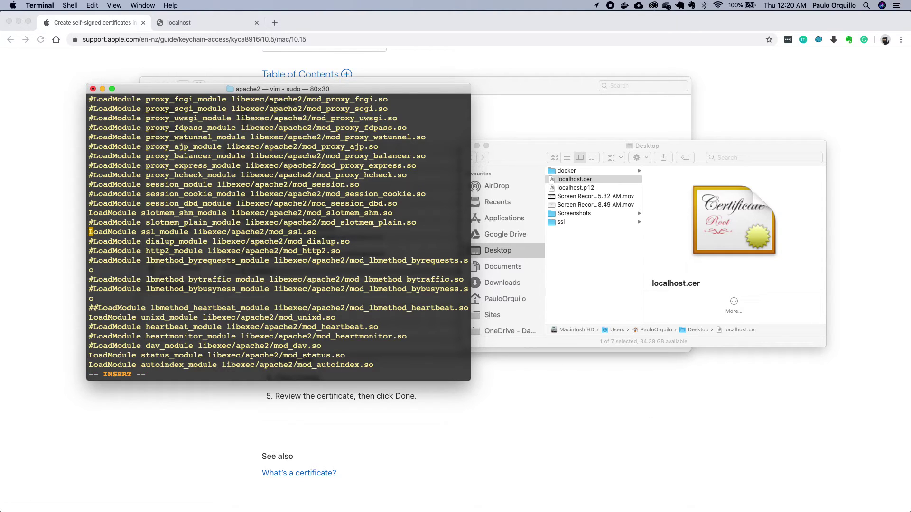
pyautogui.press('Down')
pyautogui.press('Down')
pyautogui.press('Down')
# - Remove the stray slash and backtick typed into the file and leave insert mode
pyautogui.write('/')
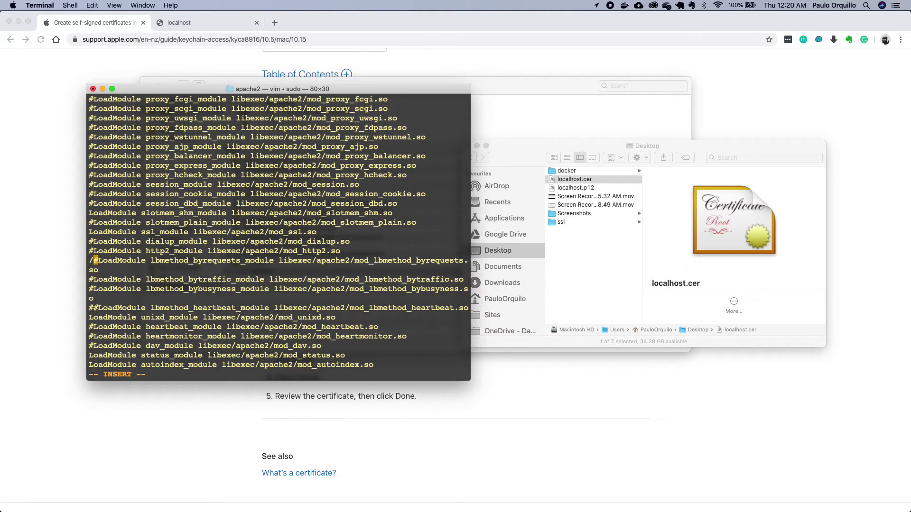
pyautogui.press('BackSpace')
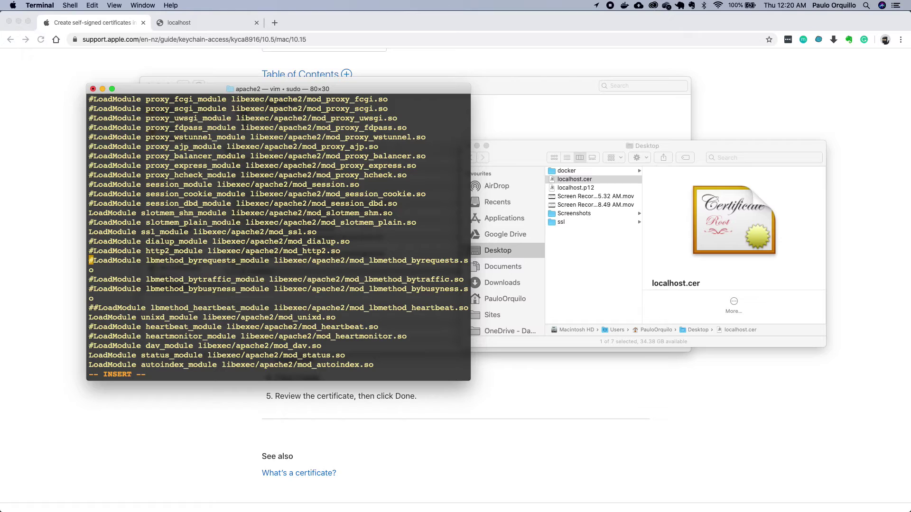
pyautogui.write('`')
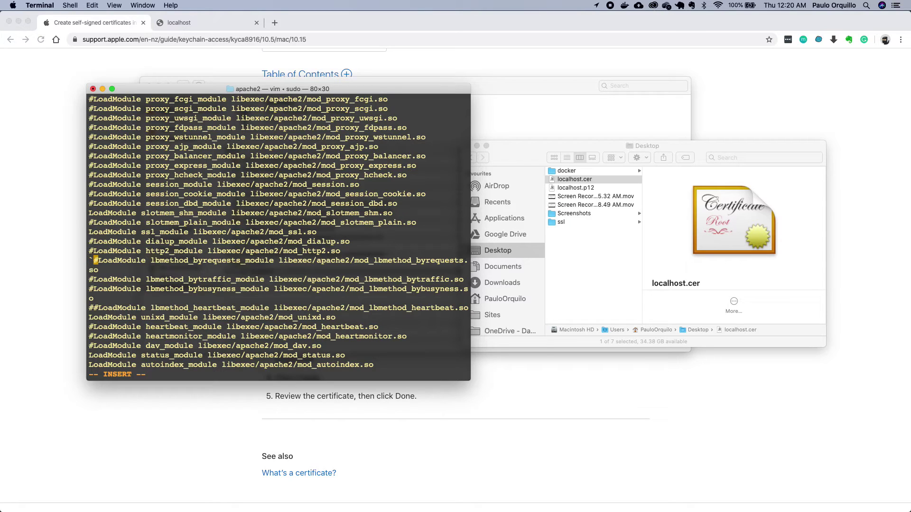
pyautogui.press('BackSpace')
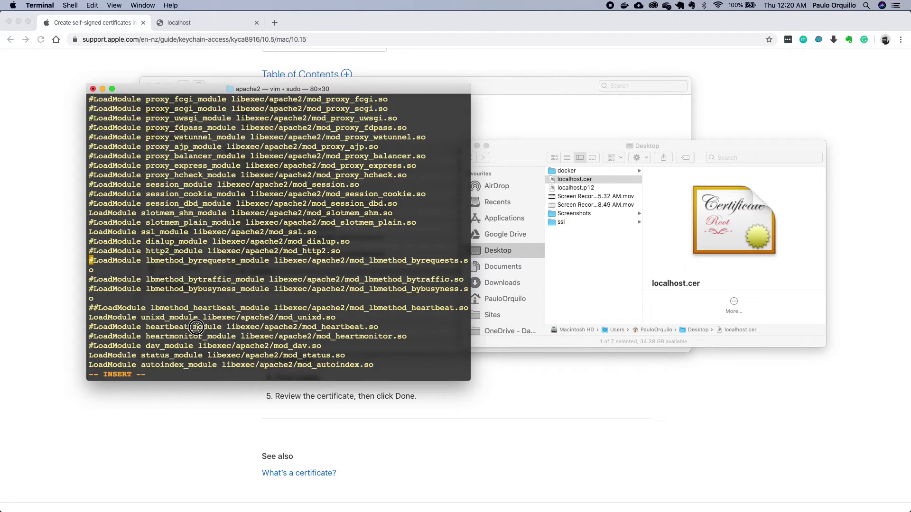
pyautogui.press('Down')
pyautogui.press('Down')
pyautogui.press('Down')
pyautogui.press('Down')
pyautogui.press('Up')
pyautogui.press('Up')
pyautogui.press('Up')
pyautogui.press('Up')
pyautogui.press('Up')
pyautogui.press('Up')
pyautogui.press('Up')
pyautogui.press('Up')
pyautogui.press('Up')
pyautogui.press('Up')
pyautogui.press('Escape')
# - Search httpd.conf's module list for the cache module lines
pyautogui.write('/sch')
pyautogui.press('Return')
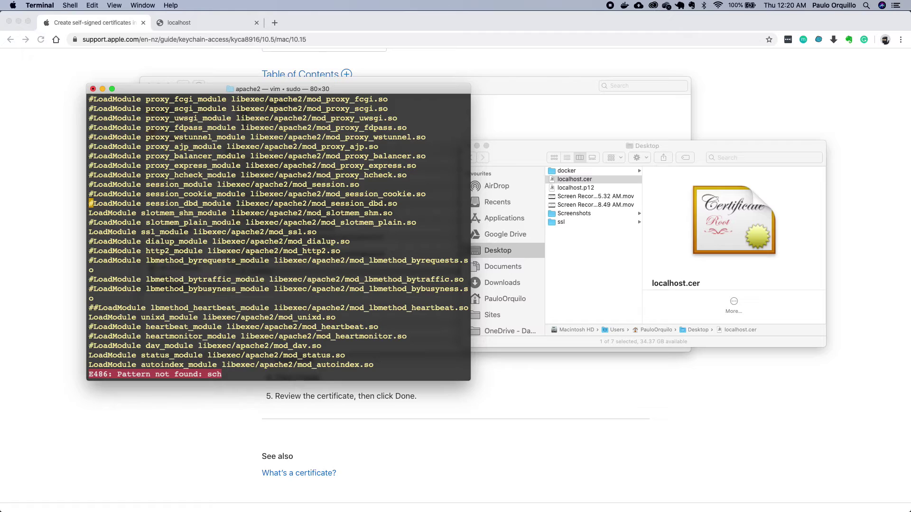
pyautogui.write('/chs')
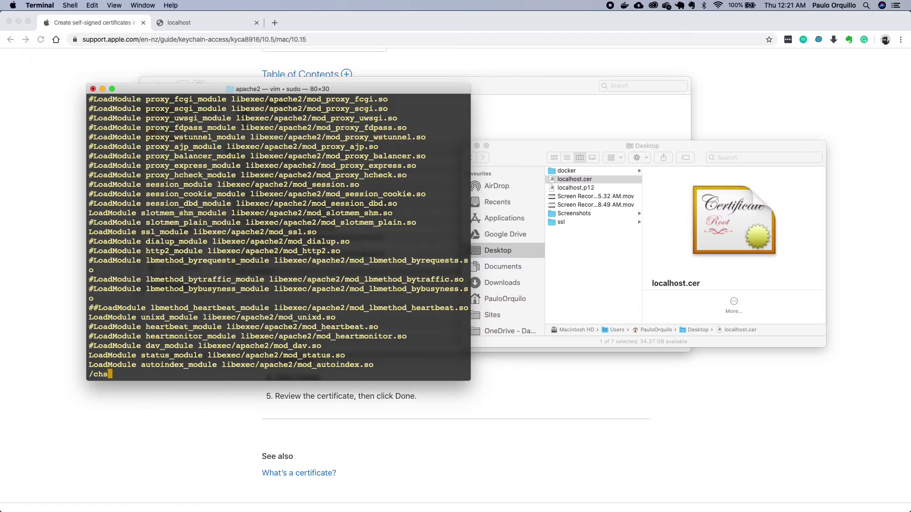
pyautogui.press('Return')
pyautogui.press('BackSpace')
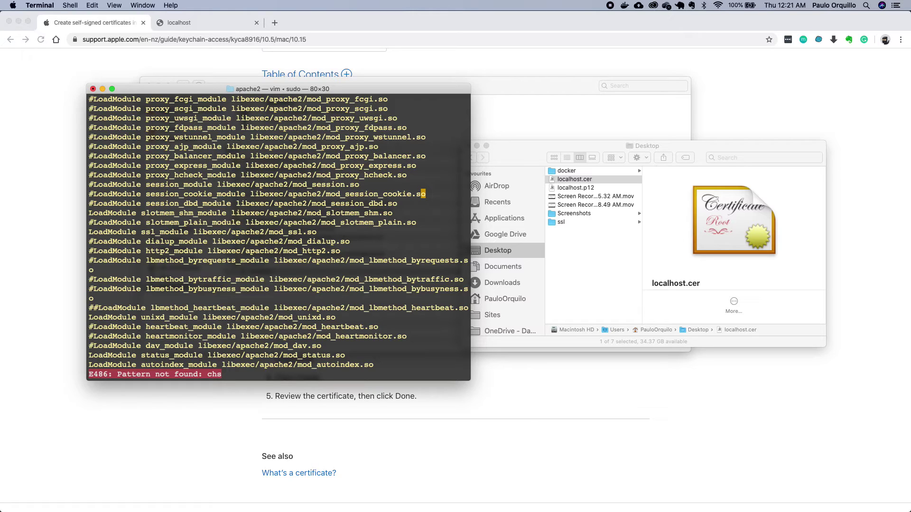
pyautogui.write('/')
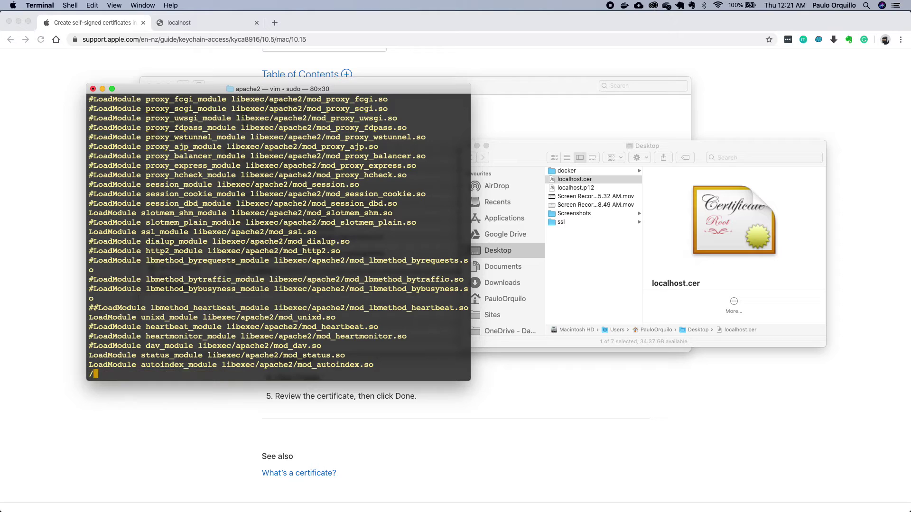
pyautogui.write('cache')
pyautogui.press('Return')
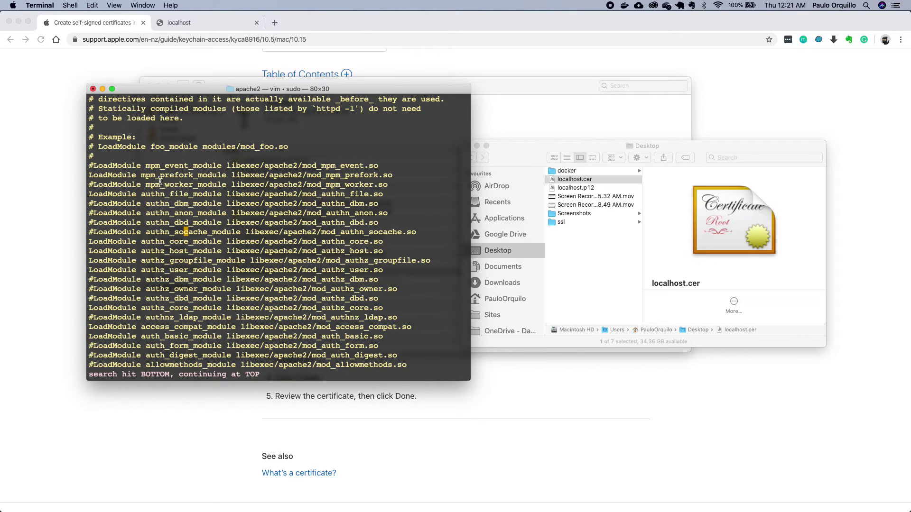
# - Step back through the socache matches to the socache_shmcb_module line
pyautogui.moveTo(175, 232); pyautogui.dragTo(208, 233)
pyautogui.press('super+c')
pyautogui.press('/')
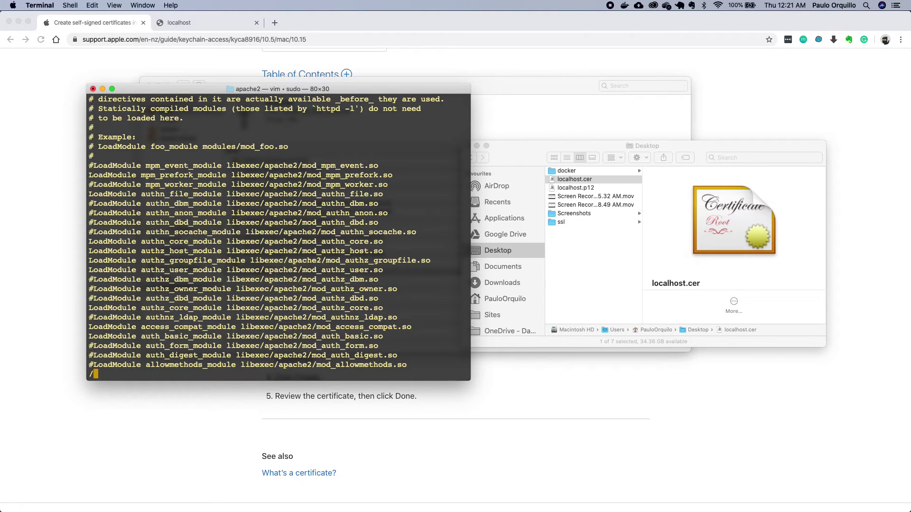
pyautogui.press('super+v')
pyautogui.press('Return')
pyautogui.hotkey('shift', 'n')
pyautogui.hotkey('shift', 'n')
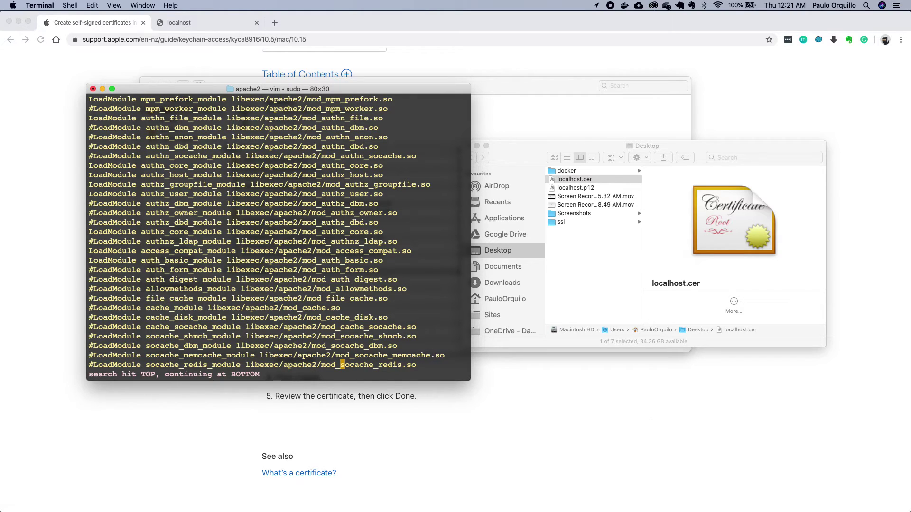
pyautogui.hotkey('shift', 'n')
pyautogui.hotkey('shift', 'n')
pyautogui.hotkey('shift', 'n')
pyautogui.hotkey('shift', 'n')
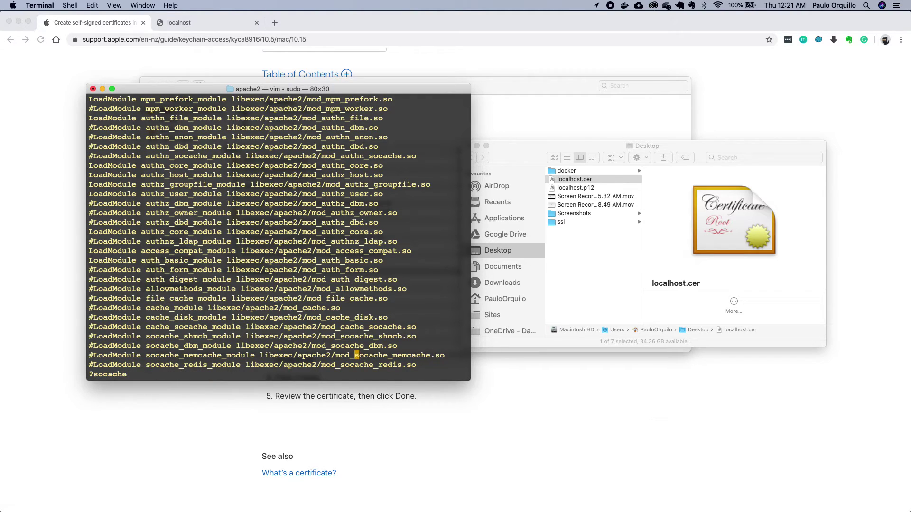
pyautogui.hotkey('shift', 'n')
pyautogui.hotkey('shift', 'n')
# - Delete the # to enable LoadModule socache_shmcb_module
pyautogui.press('h')
pyautogui.press('h')
pyautogui.press('h')
pyautogui.press('h')
pyautogui.press('h')
pyautogui.press('h')
pyautogui.press('h')
pyautogui.press('h')
pyautogui.press('h')
pyautogui.press('h')
pyautogui.press('h')
pyautogui.press('h')
pyautogui.press('h')
pyautogui.press('h')
pyautogui.press('h')
pyautogui.press('h')
pyautogui.press('h')
pyautogui.press('h')
pyautogui.press('h')
pyautogui.press('h')
pyautogui.press('h')
pyautogui.press('h')
pyautogui.press('h')
pyautogui.press('h')
pyautogui.press('h')
pyautogui.press('h')
pyautogui.press('h')
pyautogui.press('h')
pyautogui.press('h')
pyautogui.press('h')
pyautogui.press('h')
pyautogui.press('h')
pyautogui.press('h')
pyautogui.press('h')
pyautogui.press('h')
pyautogui.press('h')
pyautogui.press('h')
pyautogui.press('h')
pyautogui.press('h')
pyautogui.press('h')
pyautogui.press('h')
pyautogui.press('h')
pyautogui.press('h')
pyautogui.press('h')
pyautogui.press('h')
pyautogui.press('h')
pyautogui.press('h')
pyautogui.press('h')
pyautogui.press('i')
pyautogui.press('BackSpace')
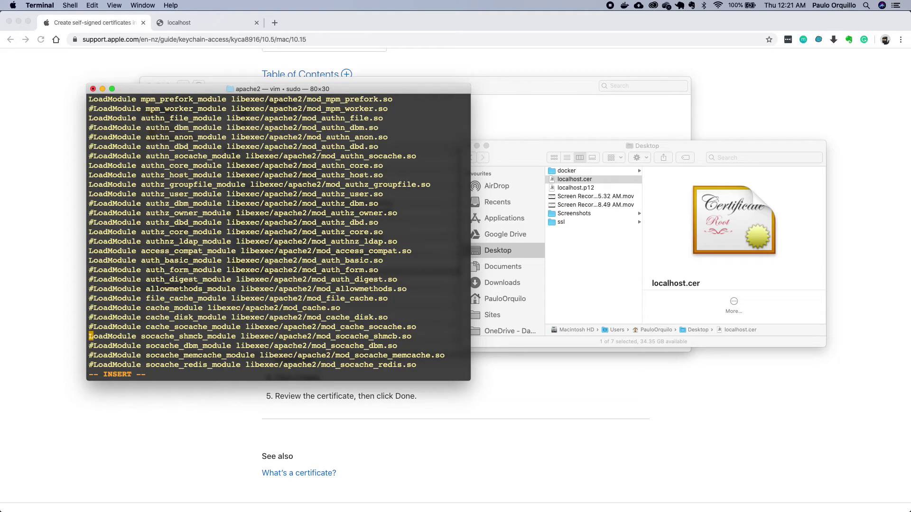
pyautogui.press('Escape')
pyautogui.press('/')
# - Search for httpd-ssl and delete the # before the httpd-ssl.conf Include line
pyautogui.write('httpd--')
pyautogui.press('BackSpace')
pyautogui.write('ssl')
pyautogui.press('Return')
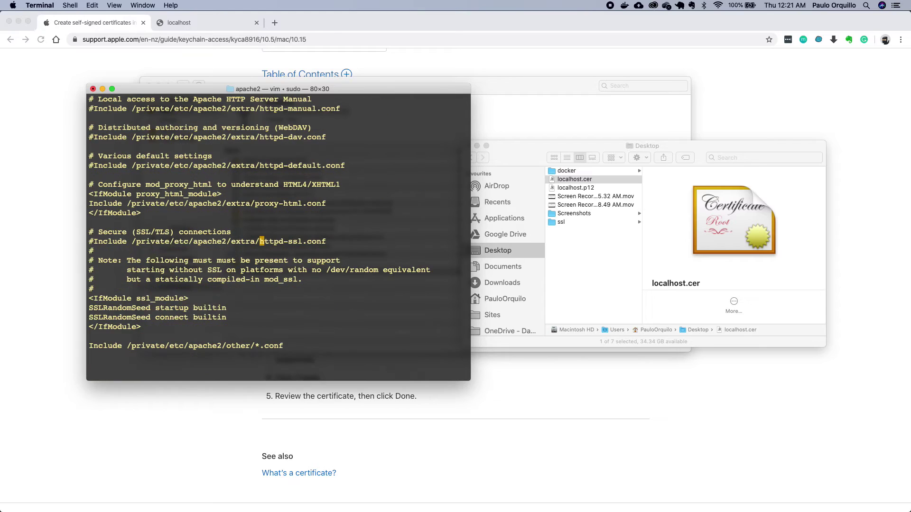
pyautogui.press('h')
pyautogui.press('h')
pyautogui.press('h')
pyautogui.press('h')
pyautogui.press('h')
pyautogui.press('h')
pyautogui.press('h')
pyautogui.press('h')
pyautogui.press('h')
pyautogui.press('h')
pyautogui.press('h')
pyautogui.press('h')
pyautogui.press('h')
pyautogui.press('h')
pyautogui.press('h')
pyautogui.press('h')
pyautogui.press('h')
pyautogui.press('h')
pyautogui.press('h')
pyautogui.press('h')
pyautogui.press('h')
pyautogui.press('h')
pyautogui.press('h')
pyautogui.press('h')
pyautogui.press('h')
pyautogui.press('h')
pyautogui.press('h')
pyautogui.press('h')
pyautogui.press('h')
pyautogui.press('h')
pyautogui.press('h')
pyautogui.press('h')
pyautogui.press('h')
pyautogui.press('h')
pyautogui.press('h')
pyautogui.press('i')
pyautogui.press('BackSpace')
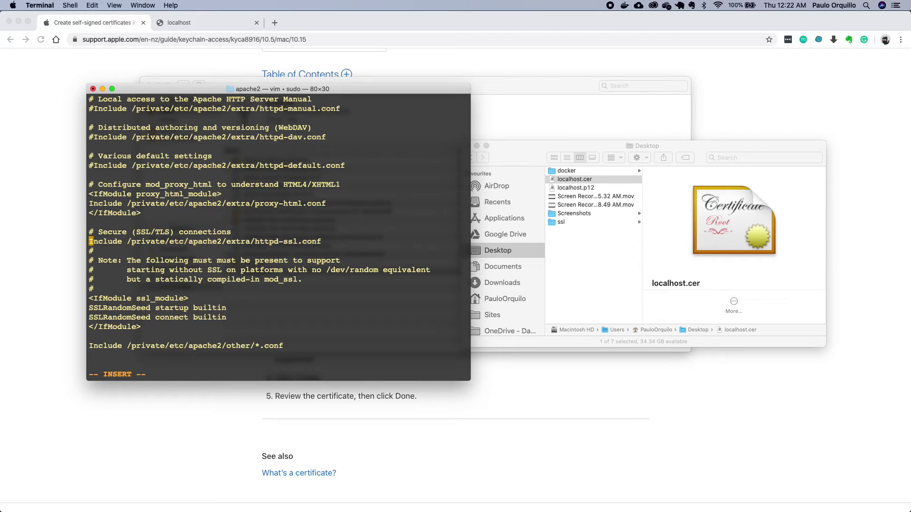
pyautogui.press('Escape')
# - Restore the accidentally deleted 'I' at the start of the Include line
pyautogui.write(':x!')
pyautogui.press('Return')
pyautogui.press('x')
pyautogui.press('BackSpace')
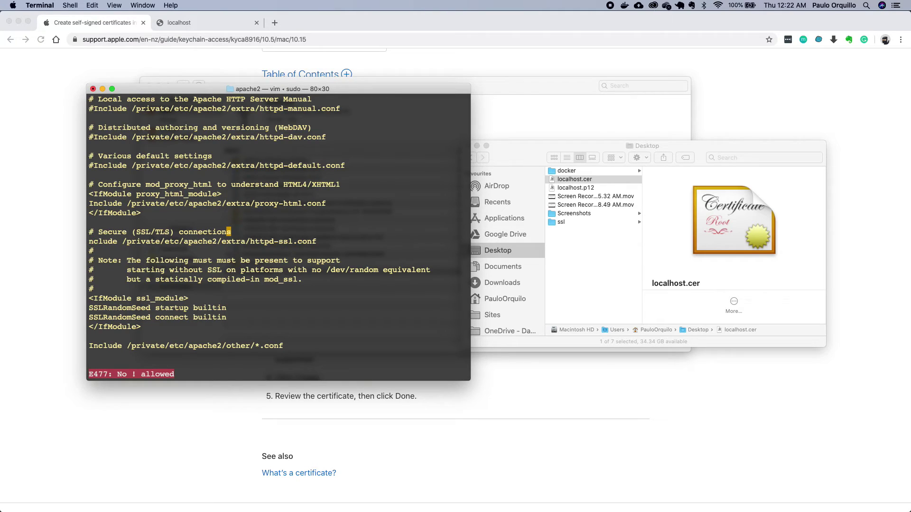
pyautogui.press('Down')
pyautogui.press('Left')
pyautogui.press('Left')
pyautogui.press('Left')
pyautogui.press('Left')
pyautogui.press('Left')
pyautogui.press('Left')
pyautogui.press('Left')
pyautogui.press('Left')
pyautogui.press('Left')
pyautogui.press('Left')
pyautogui.press('Left')
pyautogui.press('Left')
pyautogui.press('Left')
pyautogui.press('Left')
pyautogui.press('Left')
pyautogui.press('Left')
pyautogui.press('Left')
pyautogui.press('Left')
pyautogui.press('Left')
pyautogui.press('Left')
pyautogui.press('Left')
pyautogui.press('Left')
pyautogui.press('Left')
pyautogui.press('Left')
pyautogui.press('Left')
pyautogui.press('Left')
pyautogui.press('Left')
pyautogui.press('Left')
pyautogui.press('Left')
pyautogui.press('i')
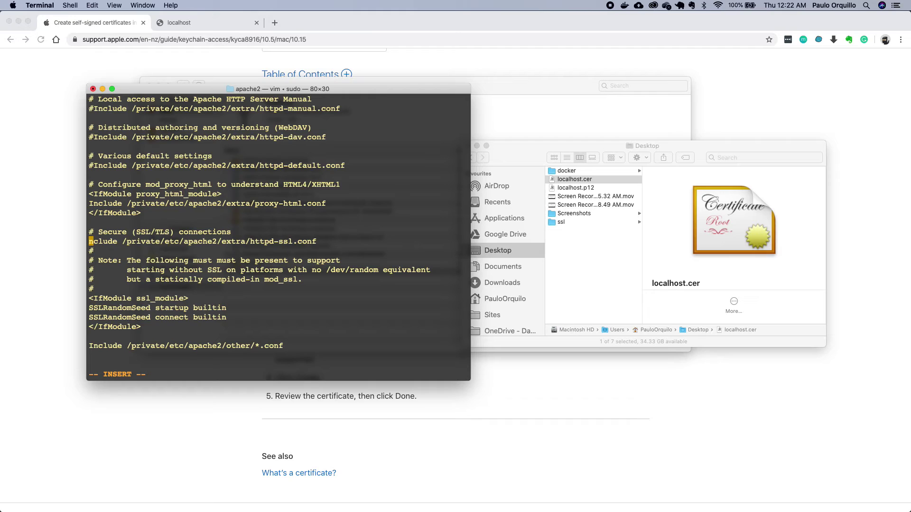
pyautogui.write('I')
pyautogui.press('Escape')
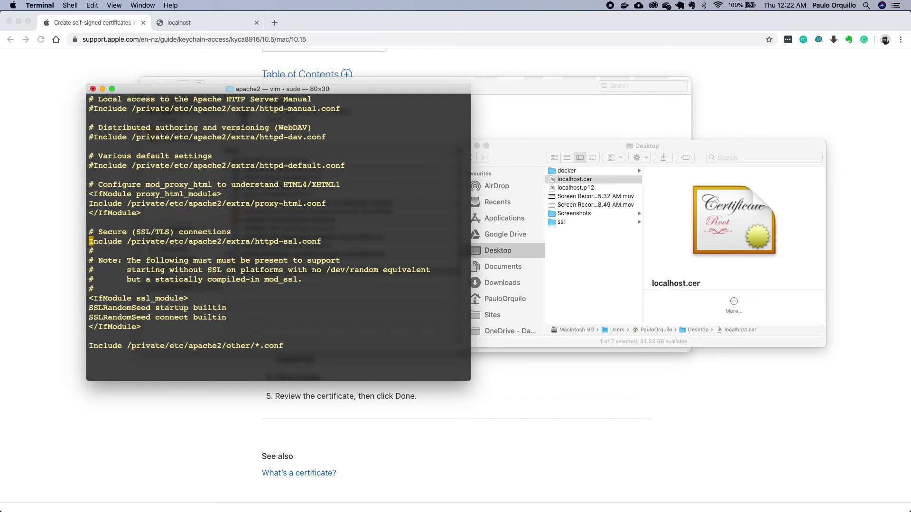
# - Save httpd.conf with :wq and restart Apache with sudo apachectl restart
pyautogui.write(':wq')
pyautogui.press('Return')
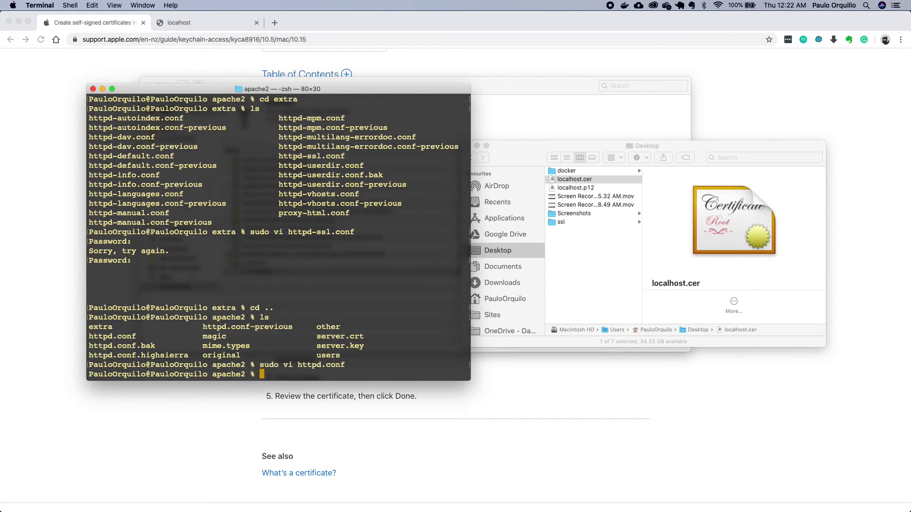
pyautogui.write('sudo apachectl restart')
pyautogui.press('Return')
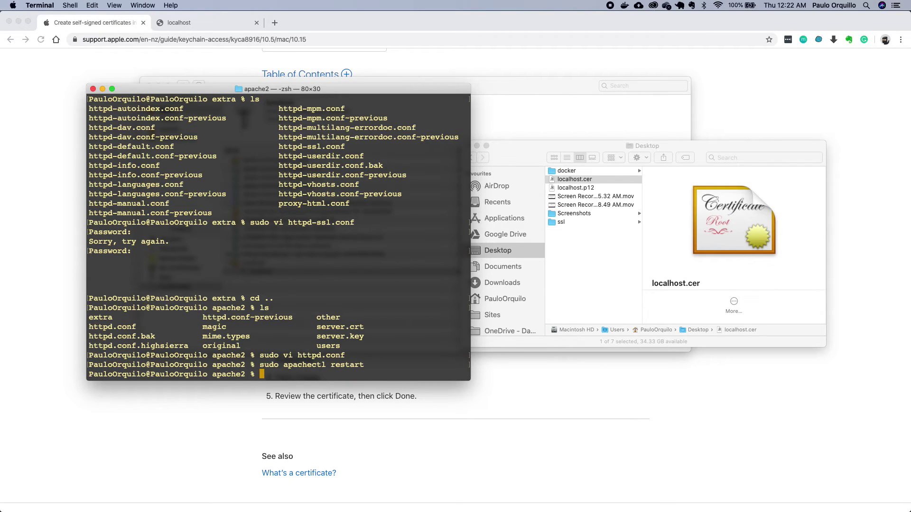
# - Run sudo apachectl configtest and highlight the Syntax OK result
pyautogui.write('sudo apachectl configtest')
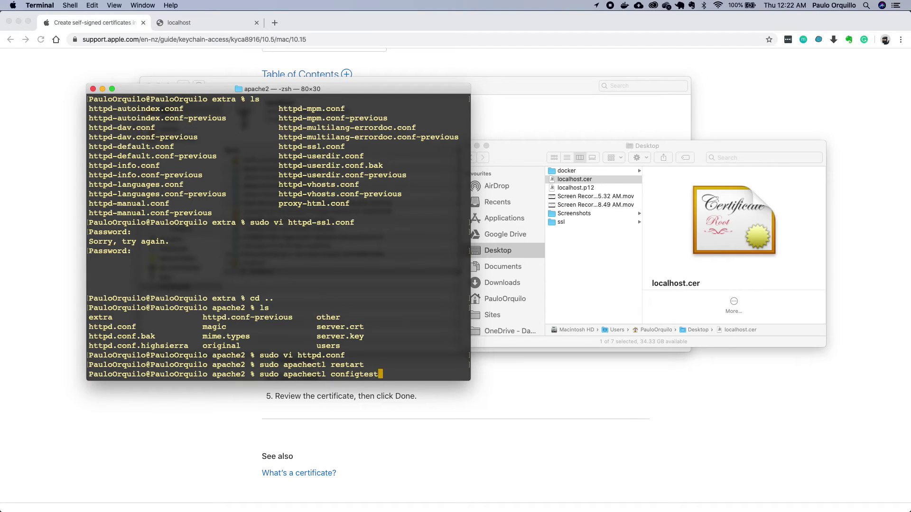
pyautogui.press('Return')
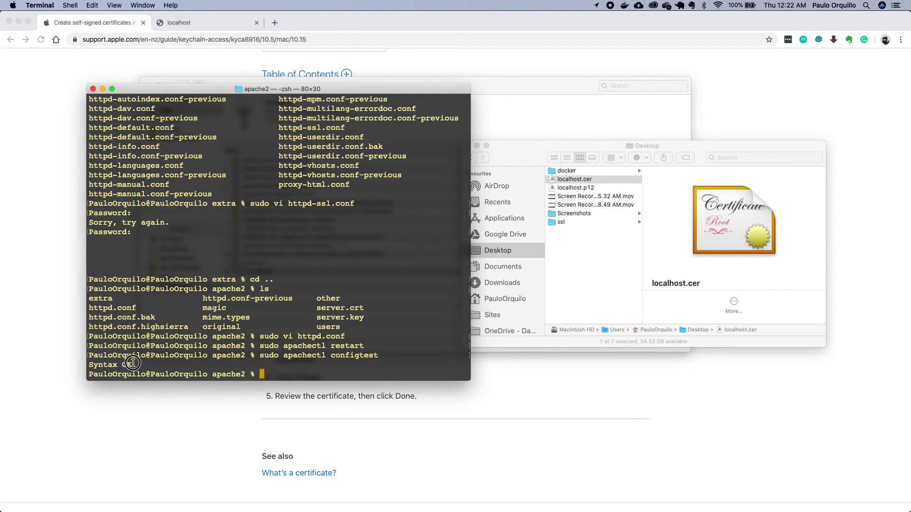
pyautogui.moveTo(133, 365); pyautogui.dragTo(88, 364)
pyautogui.click(7, 197)
# - Reload the localhost tab in Chrome to get the HTTPS privacy error
pyautogui.click(62, 148)
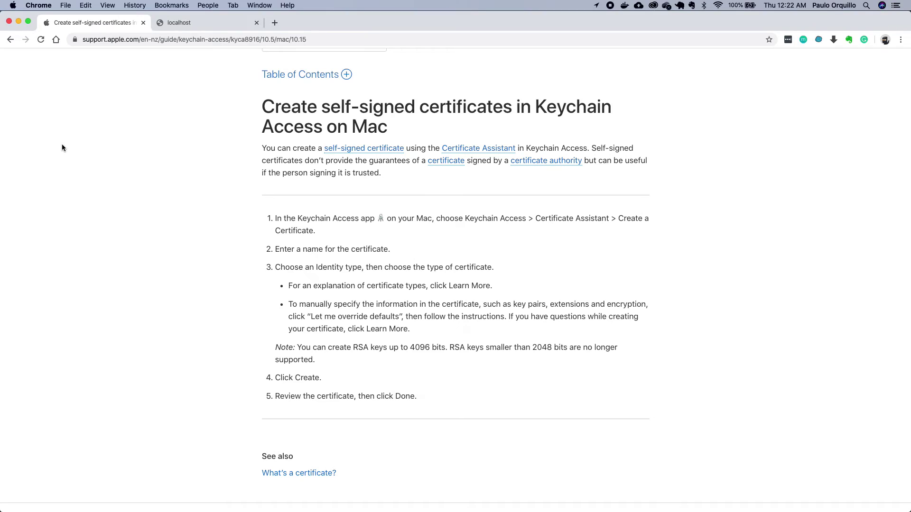
pyautogui.click(206, 23)
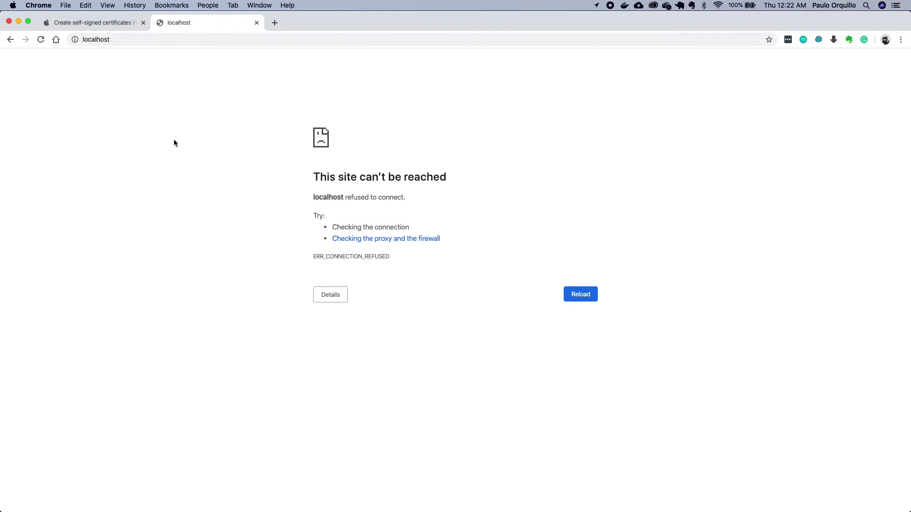
pyautogui.press('super+r')
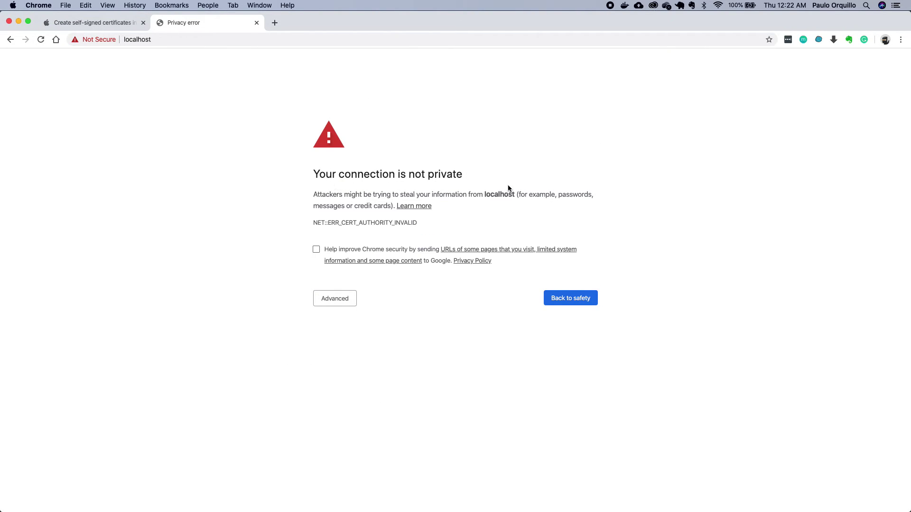
# - Inspect the invalid self-signed localhost certificate from the site security information
pyautogui.click(96, 39)
pyautogui.press('Escape')
pyautogui.click(97, 41)
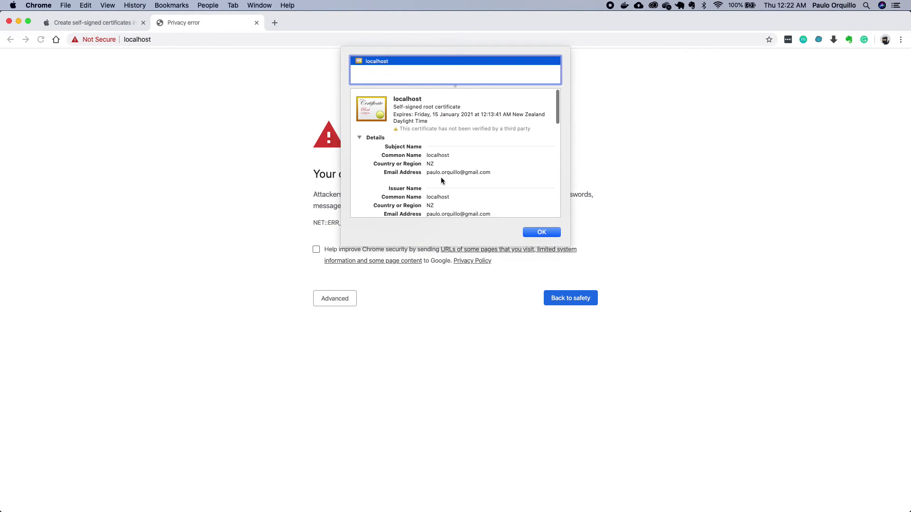
pyautogui.scroll(-5, 440, 177)
pyautogui.scroll(-2, 441, 178)
pyautogui.scroll(8, 500, 176)
pyautogui.click(540, 232)
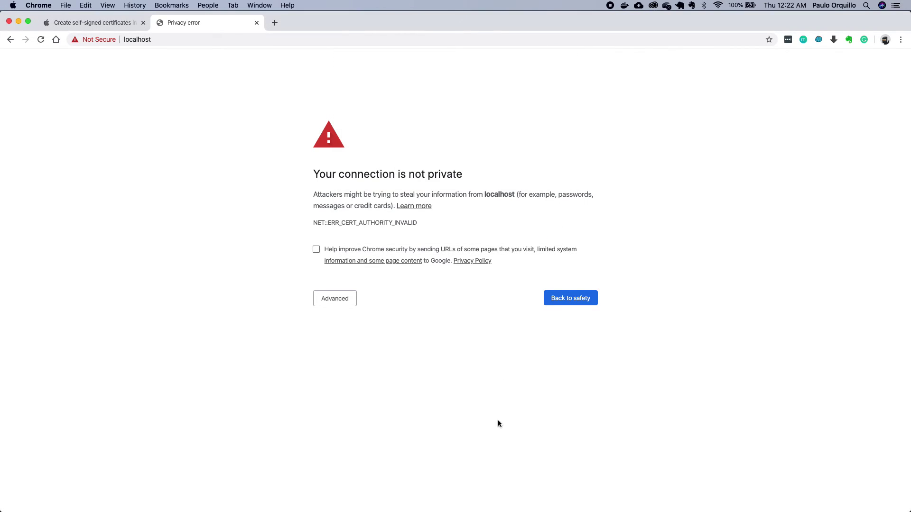
pyautogui.press('super+Tab')
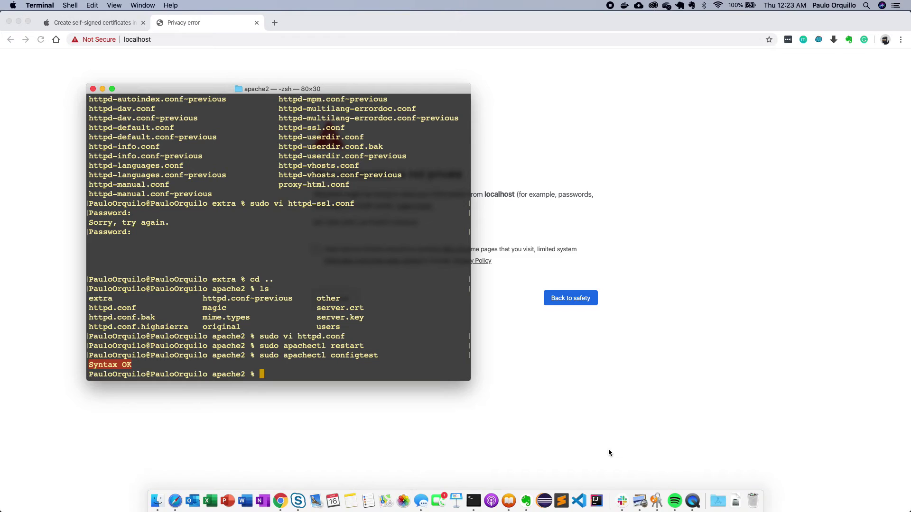
# - Open the localhost certificate in Keychain Access and set its trust to Always Trust
pyautogui.click(659, 503)
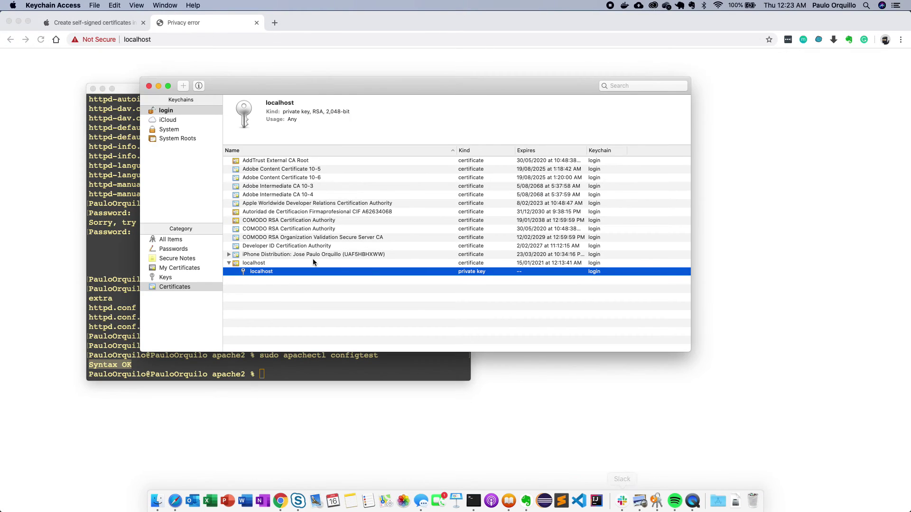
pyautogui.click(253, 263)
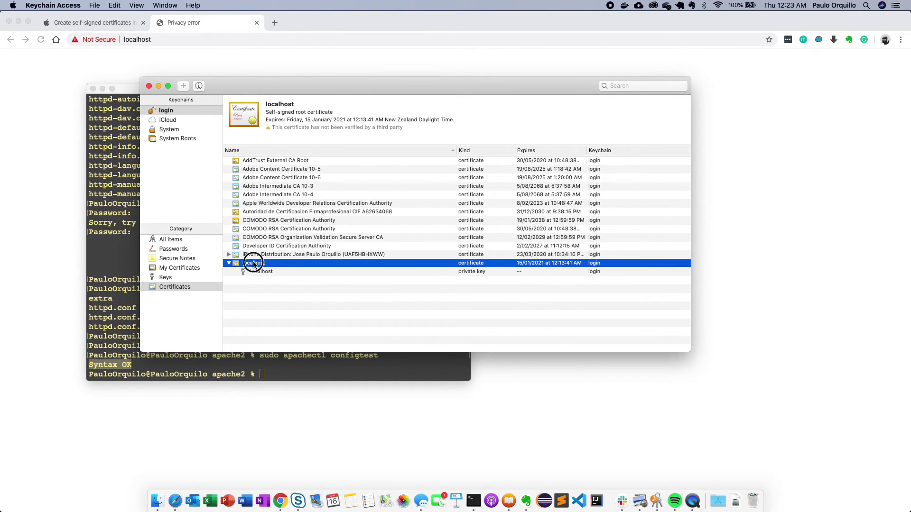
pyautogui.doubleClick(252, 264)
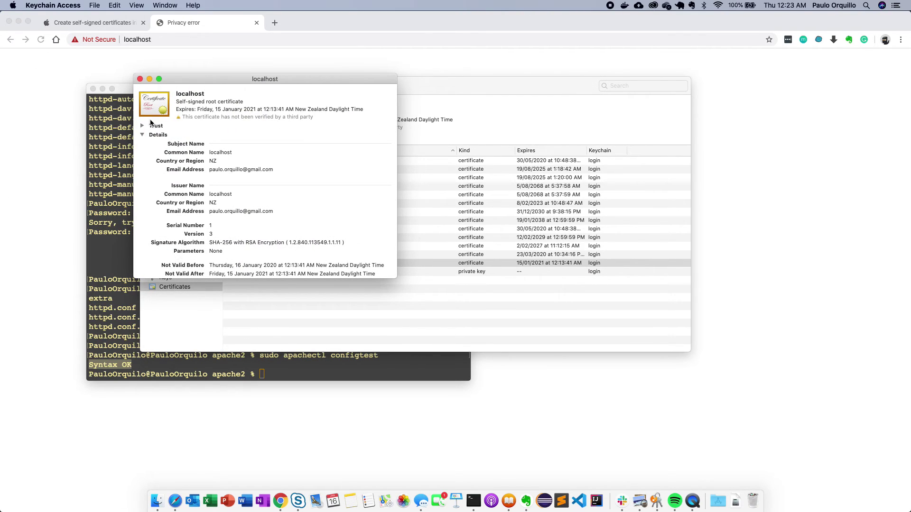
pyautogui.click(142, 126)
pyautogui.click(289, 138)
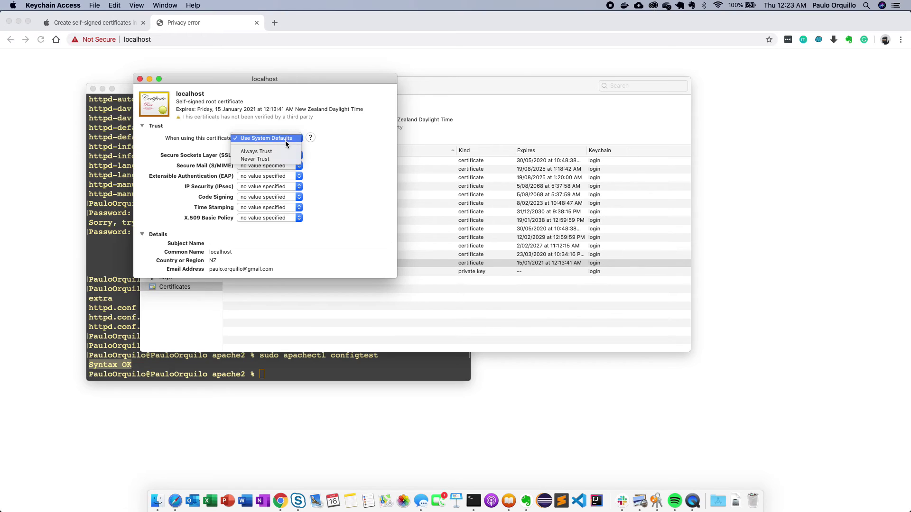
pyautogui.click(280, 149)
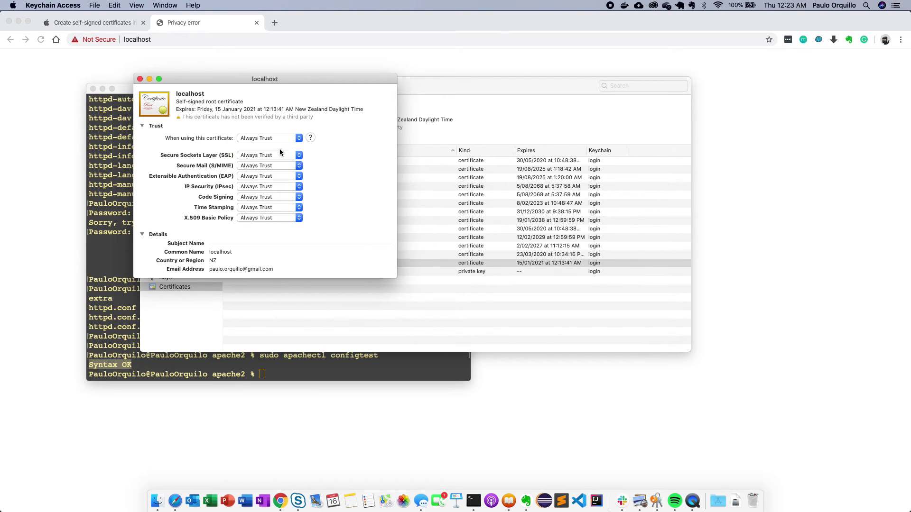
pyautogui.click(140, 78)
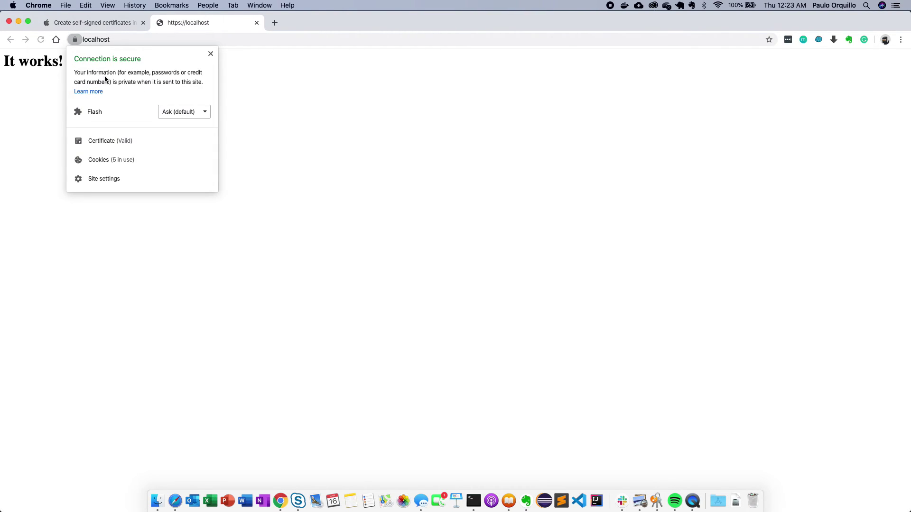
# - View the valid localhost certificate's details and highlight its Subject Alternative Name entry
pyautogui.click(113, 142)
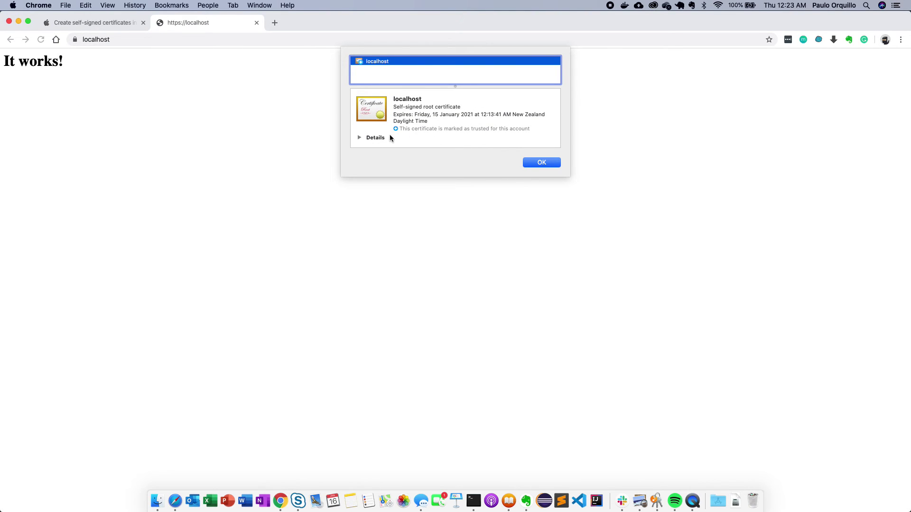
pyautogui.click(359, 137)
pyautogui.scroll(-5, 434, 173)
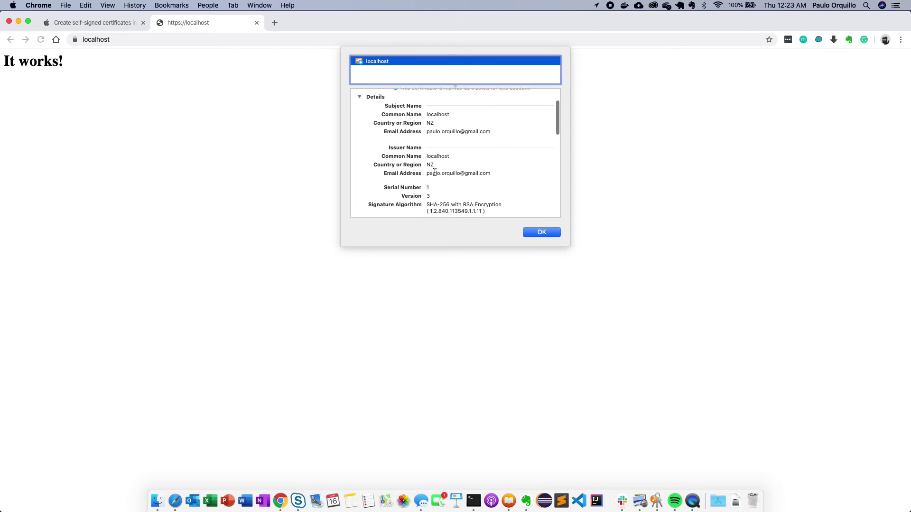
pyautogui.scroll(-5, 434, 173)
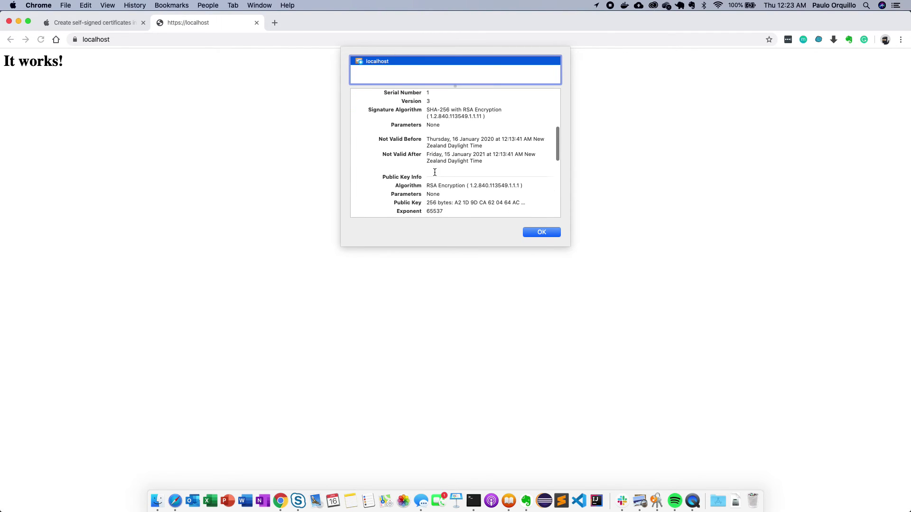
pyautogui.scroll(-5, 435, 173)
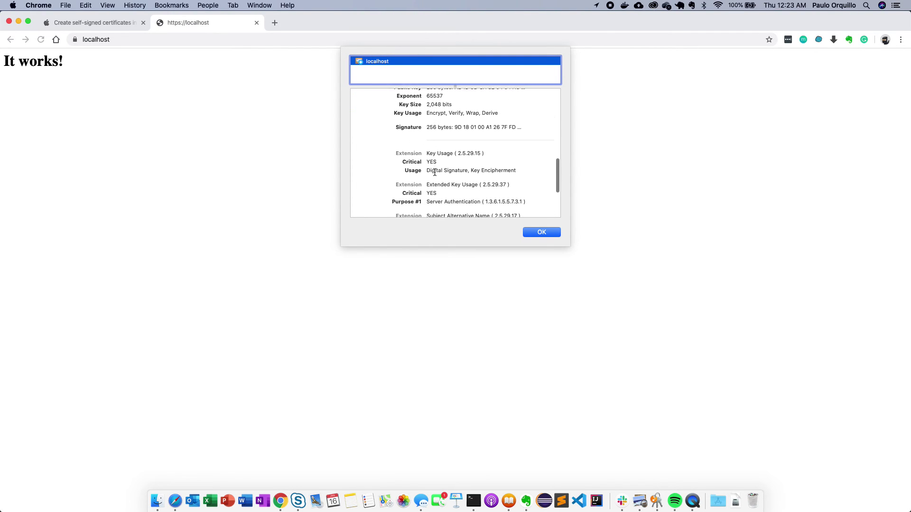
pyautogui.scroll(-3, 435, 173)
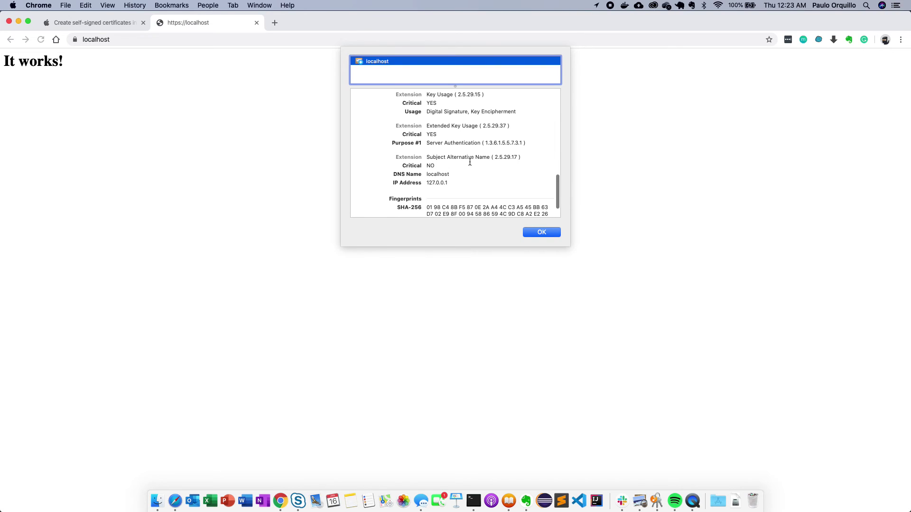
pyautogui.moveTo(426, 157); pyautogui.dragTo(495, 157)
pyautogui.click(468, 177)
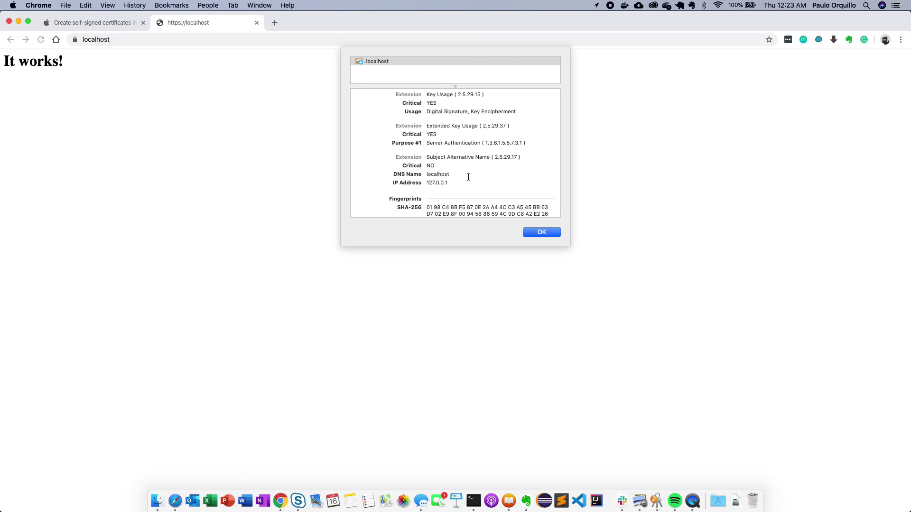
pyautogui.scroll(-2, 488, 181)
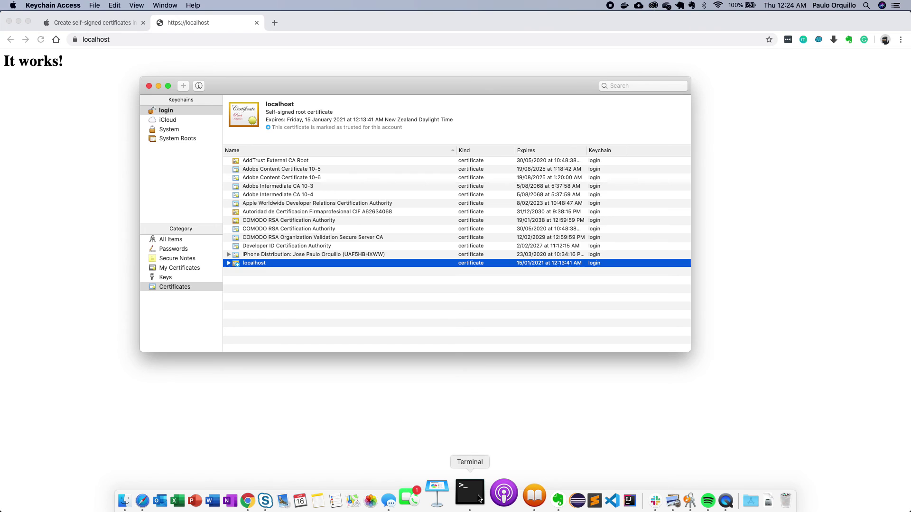
# - Highlight server.crt, httpd.conf and httpd-ssl.conf in the apache2 Terminal listing
pyautogui.click(470, 493)
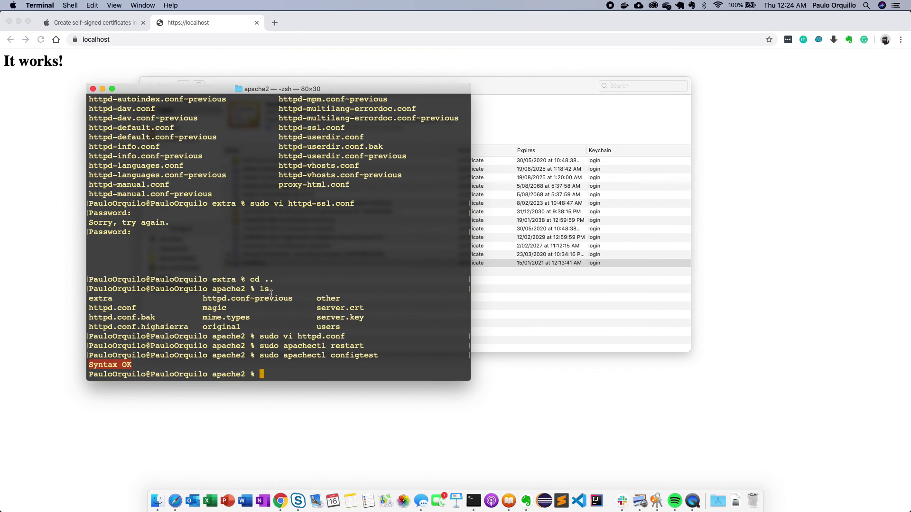
pyautogui.click(304, 319)
pyautogui.moveTo(317, 308); pyautogui.dragTo(364, 317)
pyautogui.moveTo(89, 307); pyautogui.dragTo(139, 308)
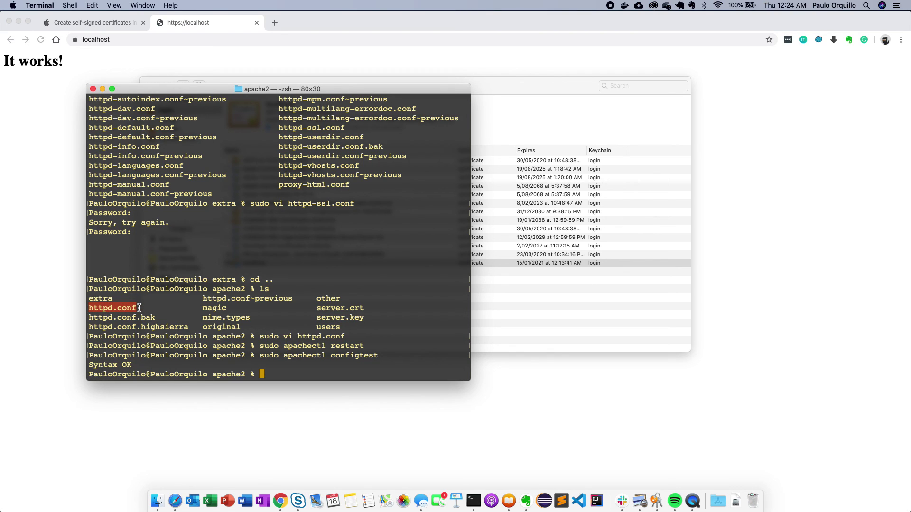
pyautogui.moveTo(279, 127); pyautogui.dragTo(352, 123)
pyautogui.click(367, 141)
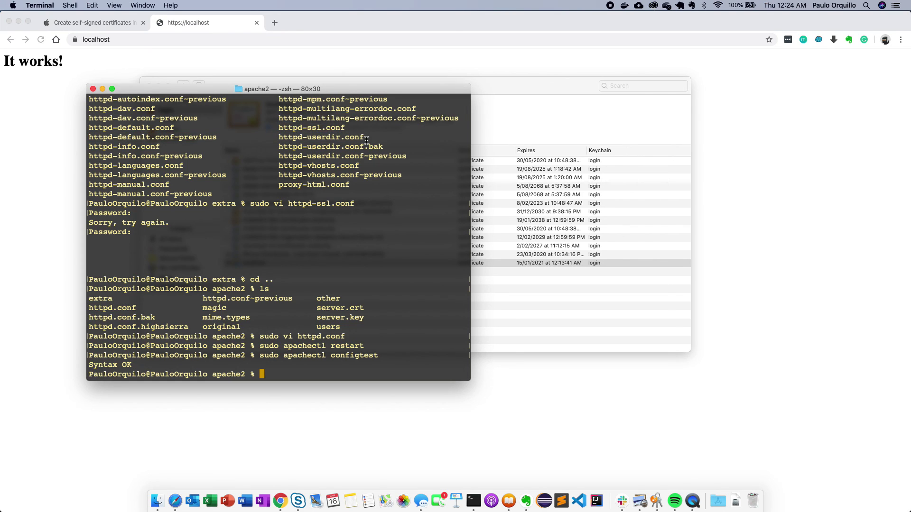